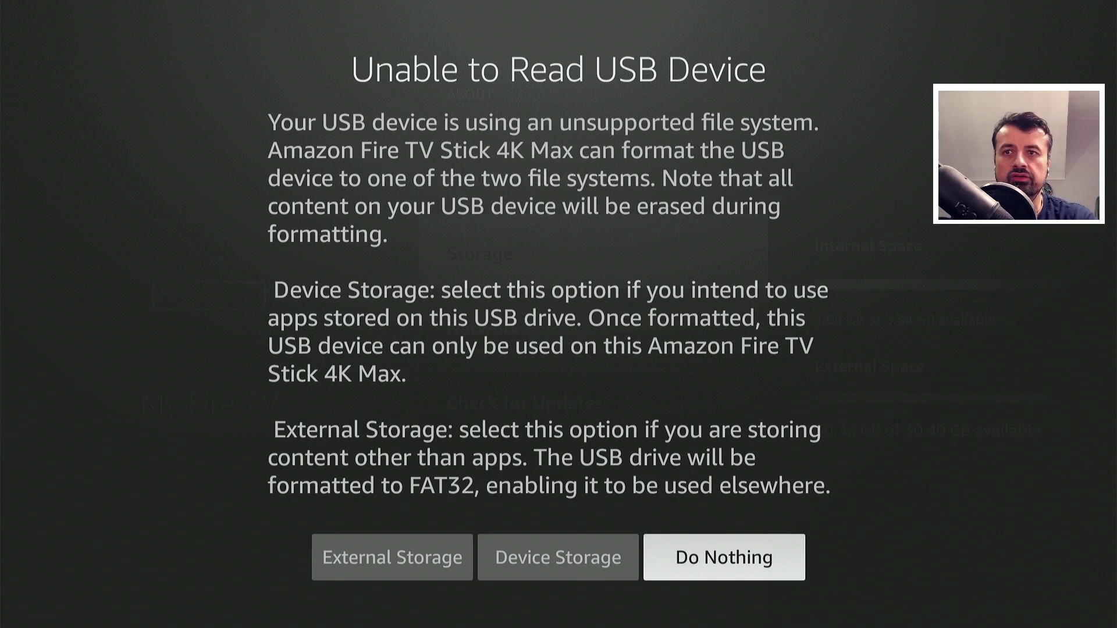
# Step: Erase and format the unreadable USB drive as device storage, giving 15.71 GB external space
pyautogui.press('Left')
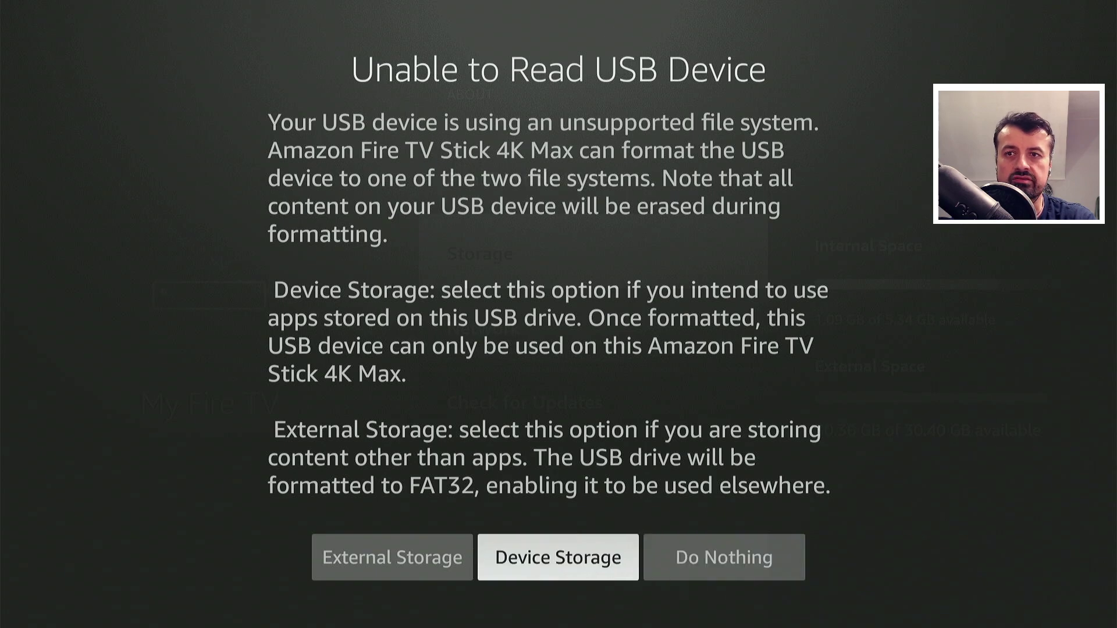
pyautogui.press('Return')
pyautogui.press('Left')
pyautogui.press('Return')
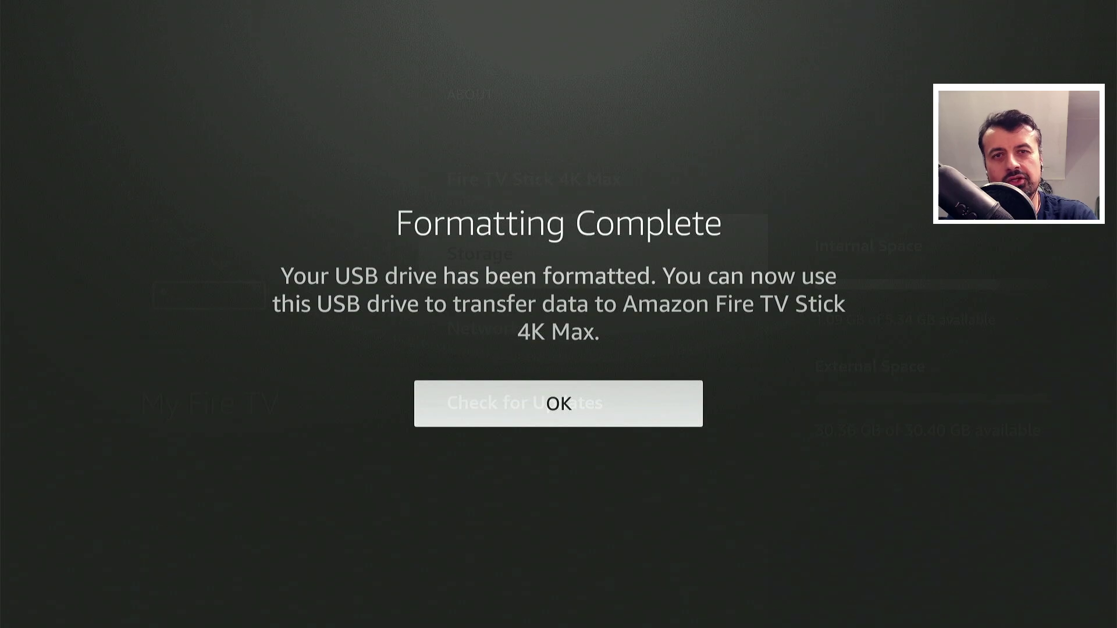
pyautogui.press('Return')
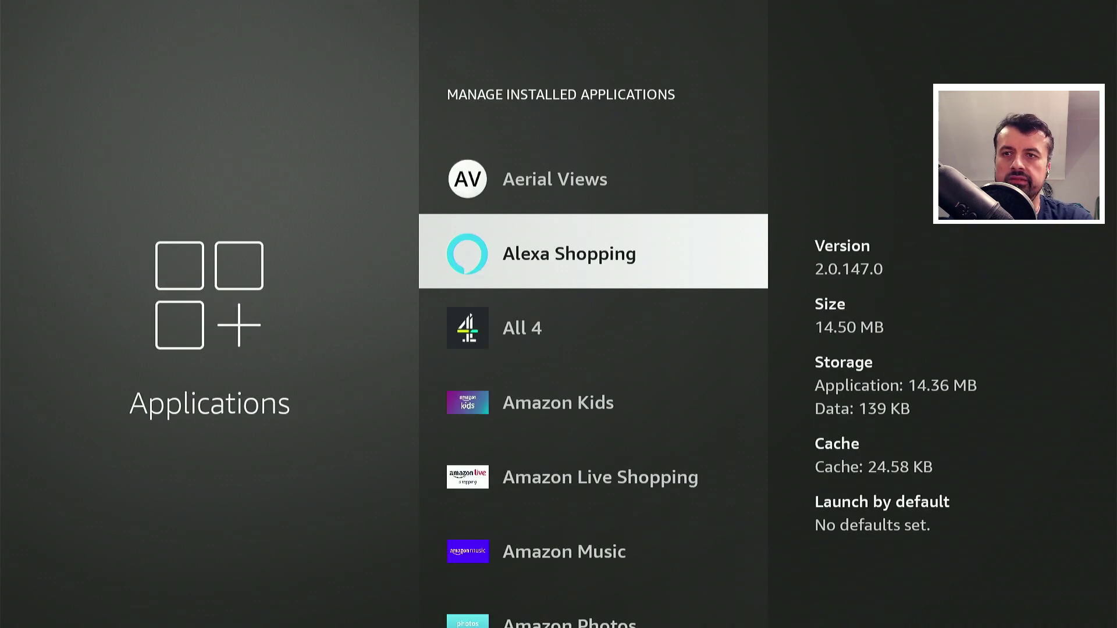
# Step: Open Manage Installed Applications and look through the analiti app's management page
pyautogui.press('Down')
pyautogui.press('Down')
pyautogui.press('Down')
pyautogui.press('Down')
pyautogui.press('Down')
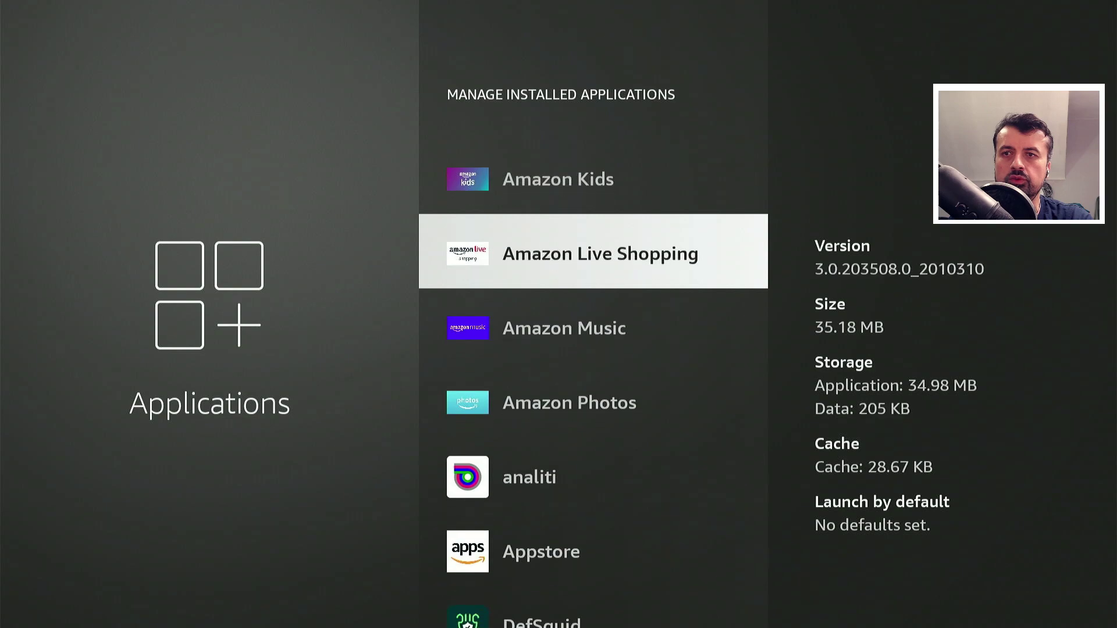
pyautogui.press('Down')
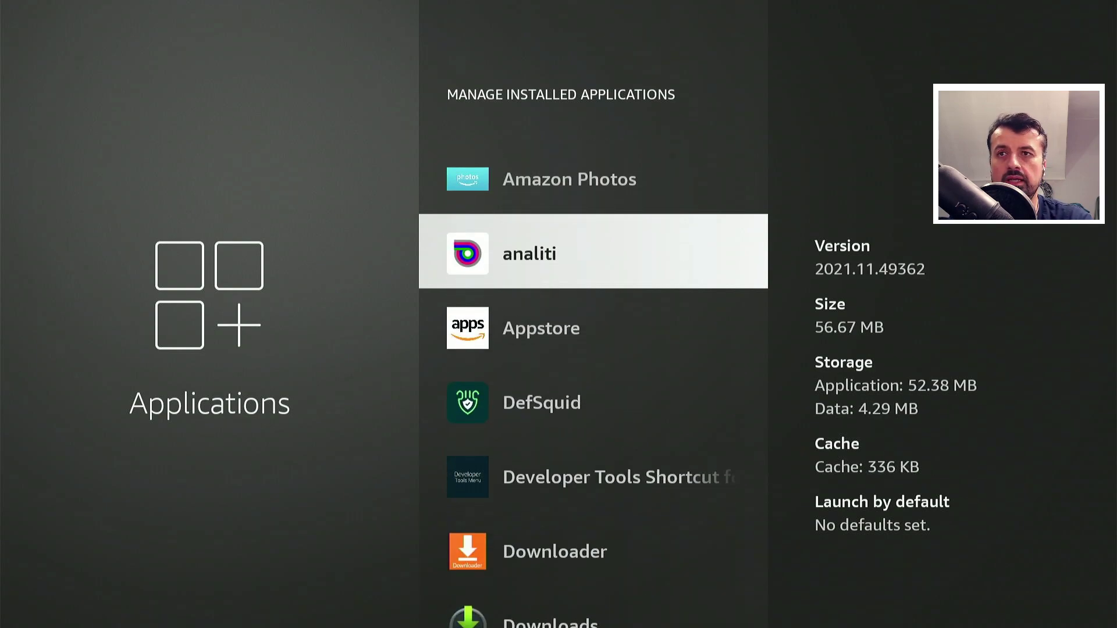
pyautogui.press('Return')
pyautogui.press('Down')
pyautogui.press('Down')
pyautogui.press('Down')
pyautogui.press('Down')
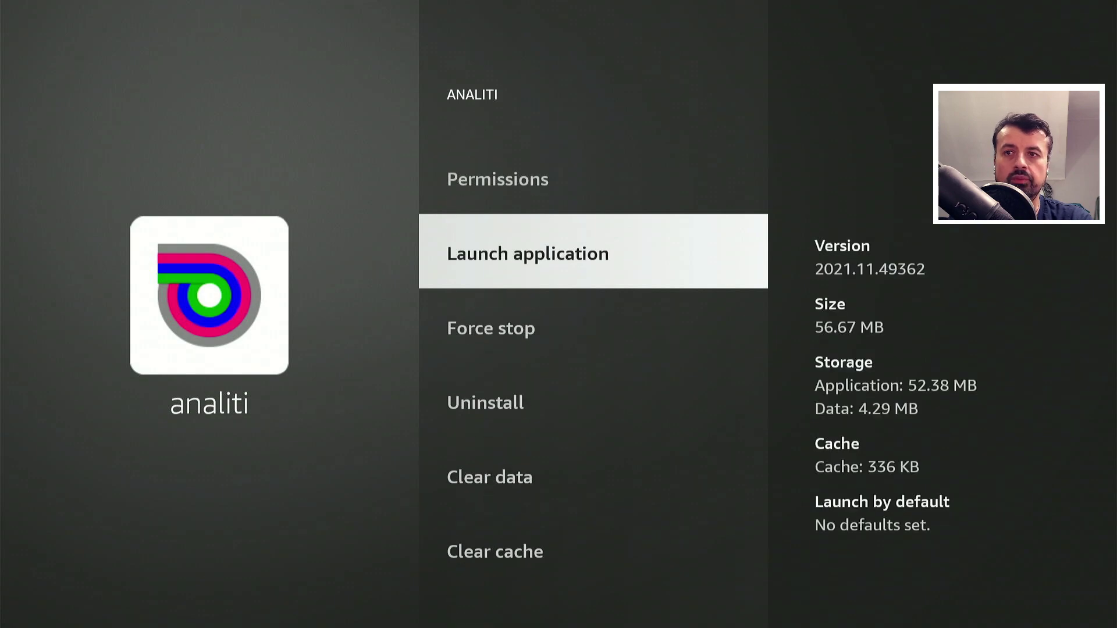
pyautogui.press('Down')
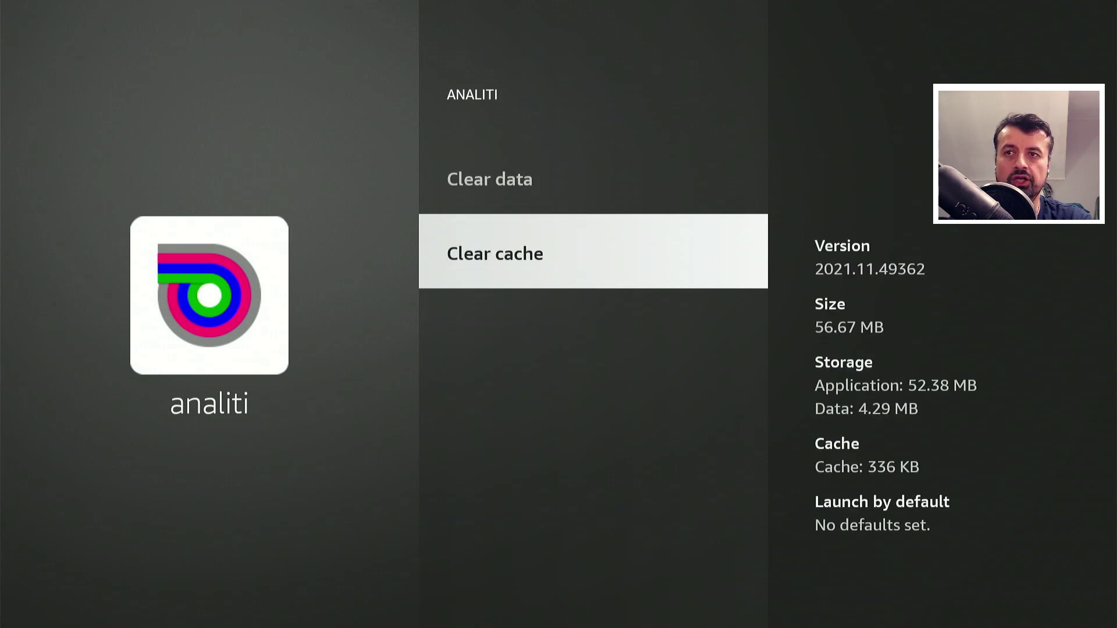
pyautogui.press('Up')
pyautogui.press('Up')
pyautogui.press('Up')
pyautogui.press('Up')
pyautogui.press('Up')
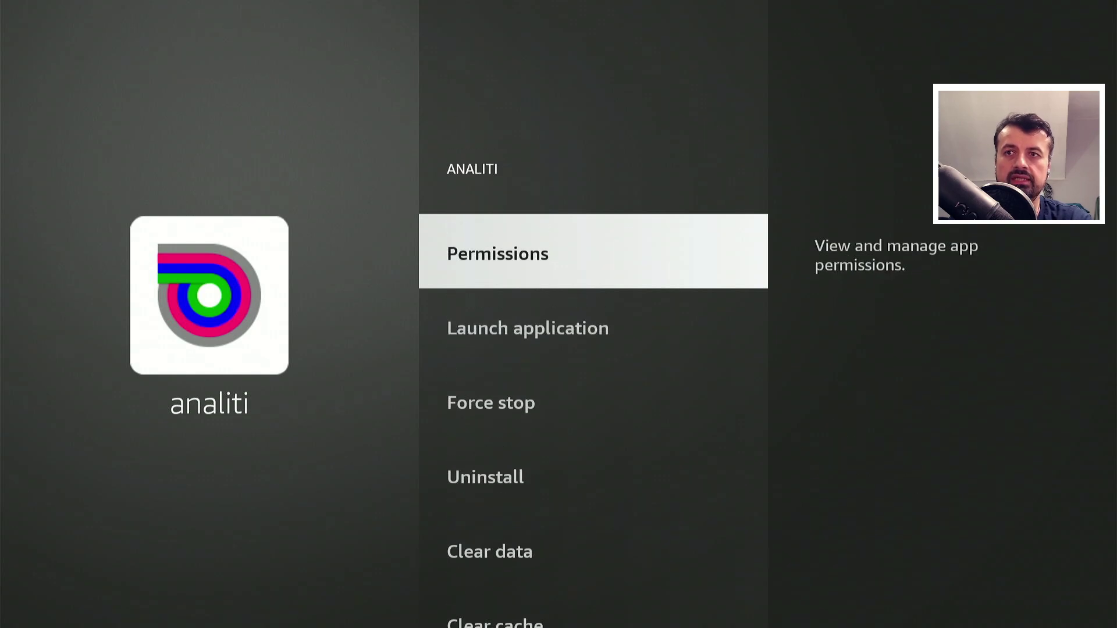
pyautogui.press('Escape')
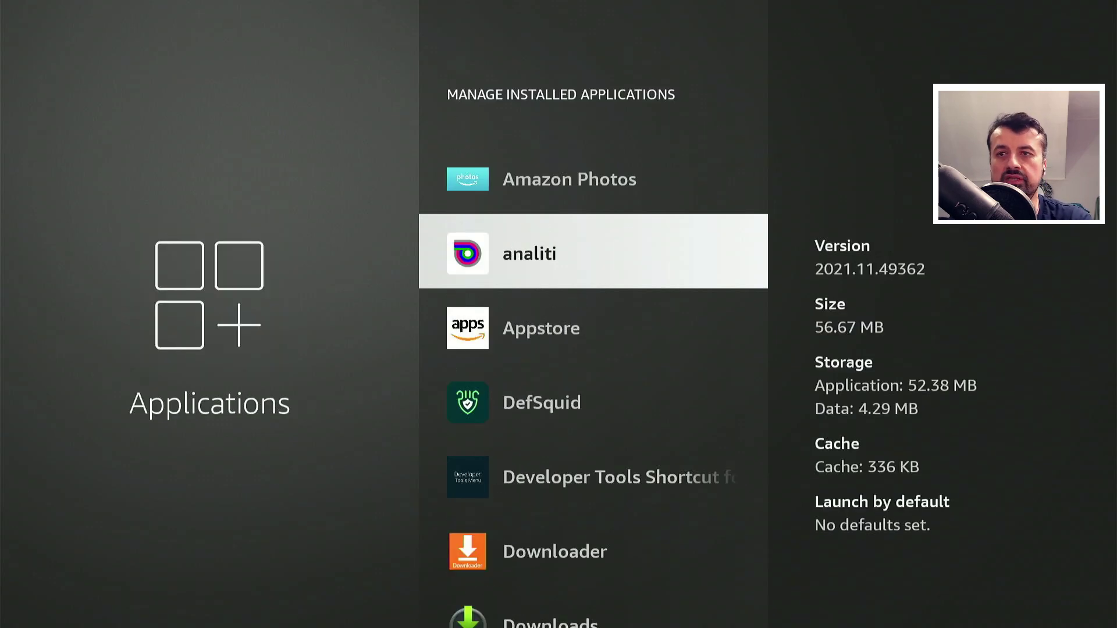
# Step: Open the Netflix info page showing version 8.2.6 and 191 MB total
pyautogui.press('Down')
pyautogui.press('Down')
pyautogui.press('Down')
pyautogui.press('Down')
pyautogui.press('Down')
pyautogui.press('Down')
pyautogui.press('Down')
pyautogui.press('Down')
pyautogui.press('Down')
pyautogui.press('Down')
pyautogui.press('Down')
pyautogui.press('Down')
pyautogui.press('Down')
pyautogui.press('Down')
pyautogui.press('Up')
pyautogui.press('Return')
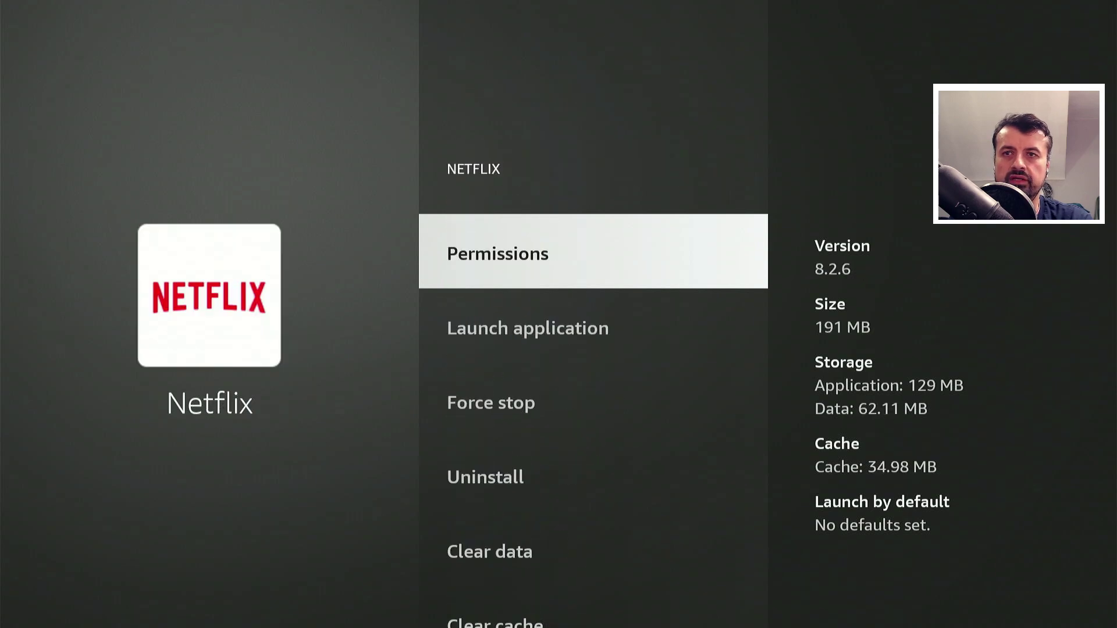
pyautogui.press('Down')
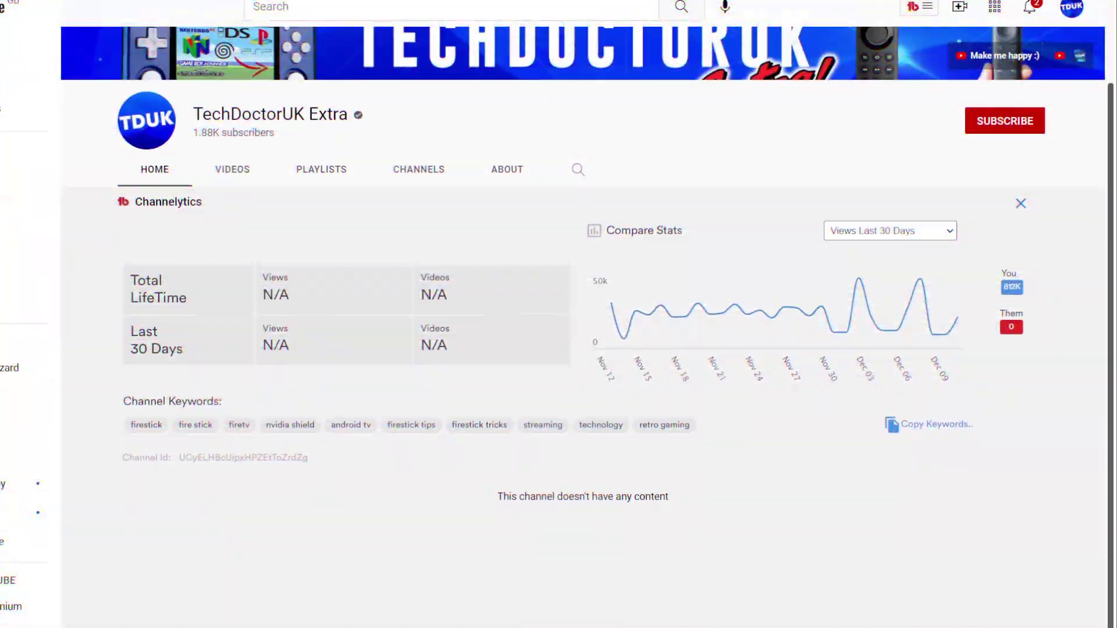
# Step: Subscribe to TechDoctorUK Extra and set its notification bell to All
pyautogui.scroll(2, 582, 291)
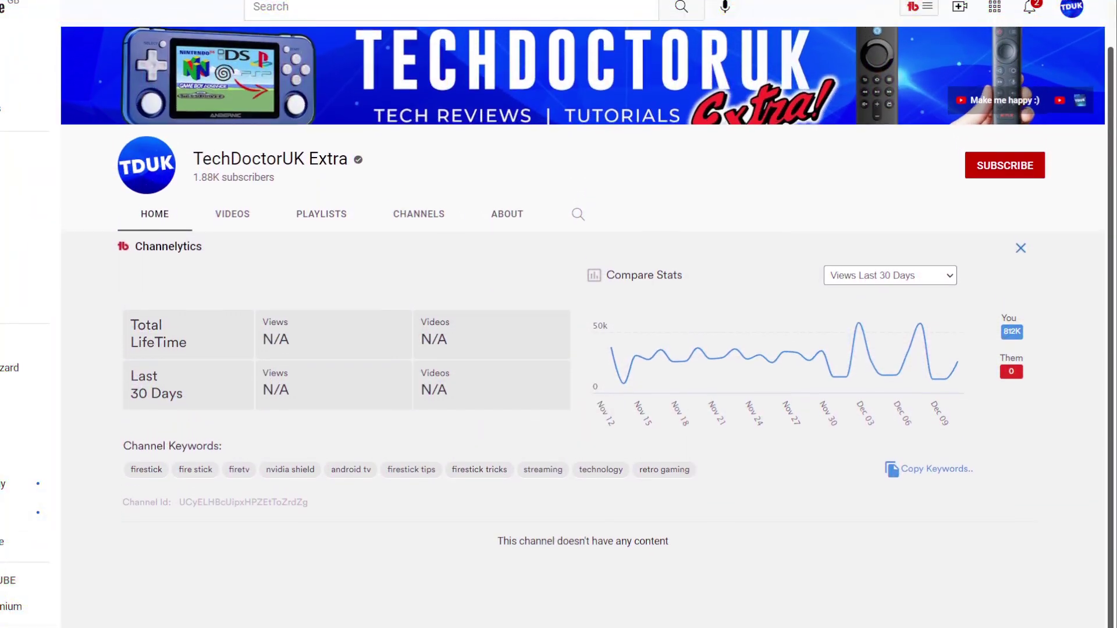
pyautogui.scroll(2, 1058, 387)
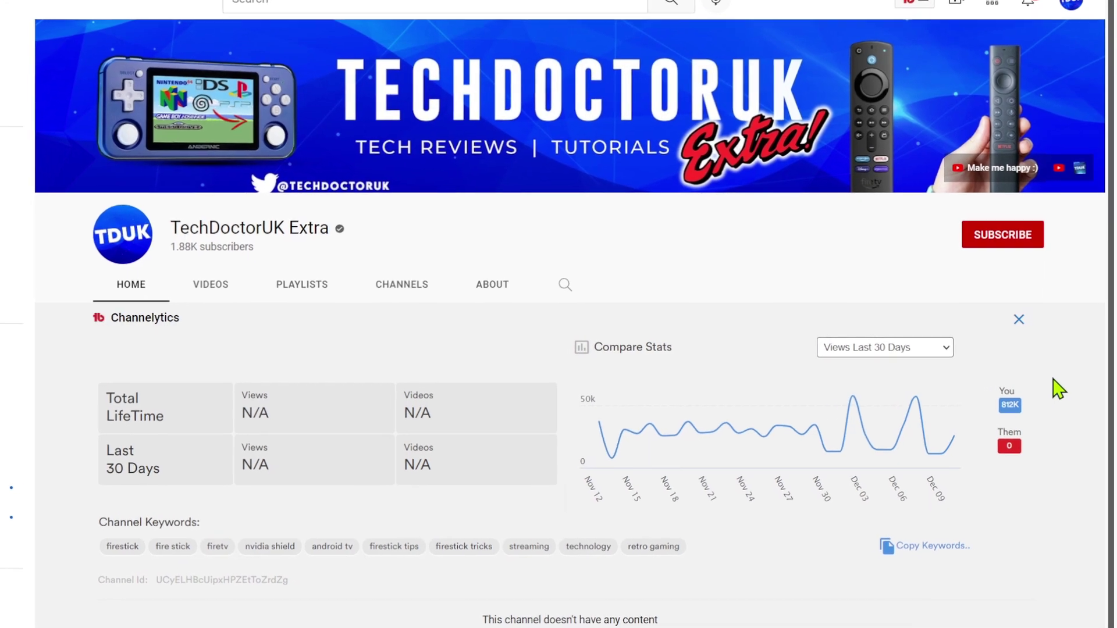
pyautogui.click(1000, 242)
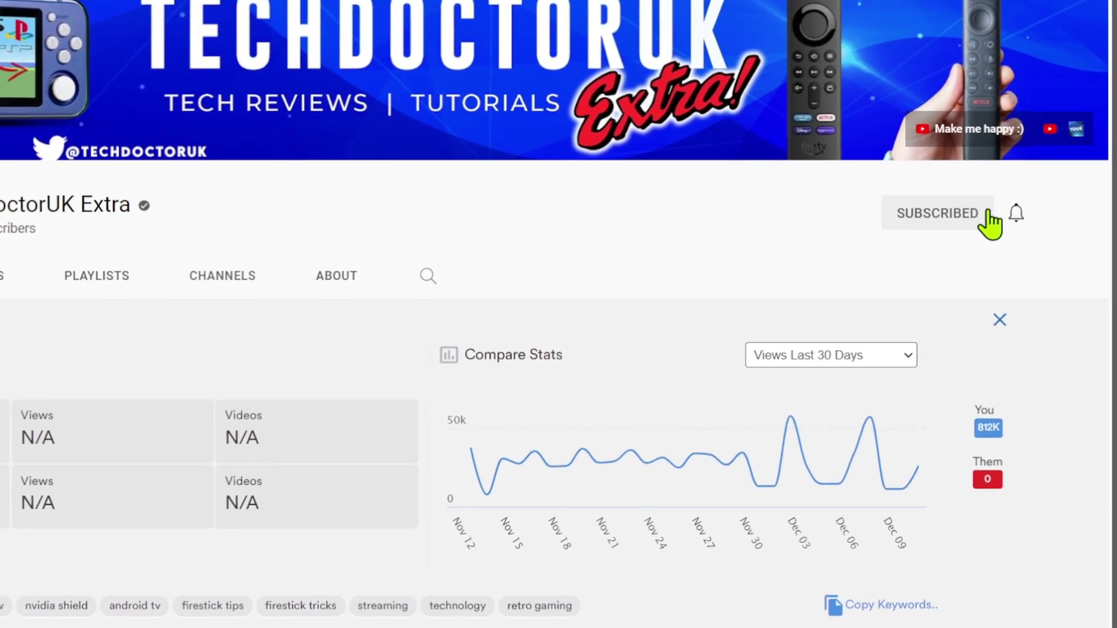
pyautogui.click(1016, 216)
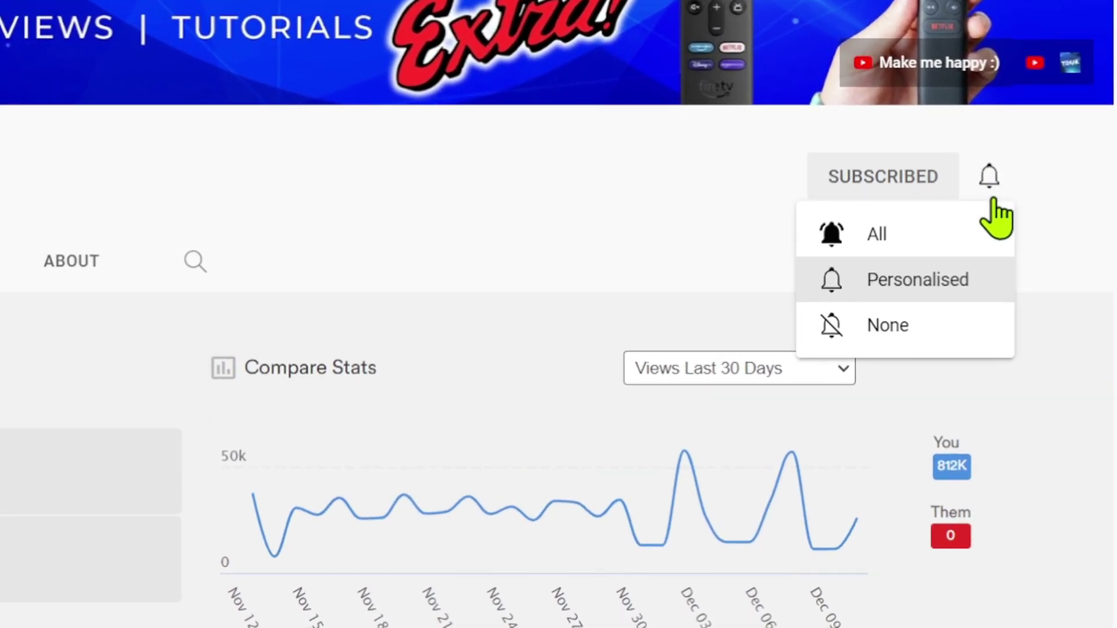
pyautogui.click(989, 235)
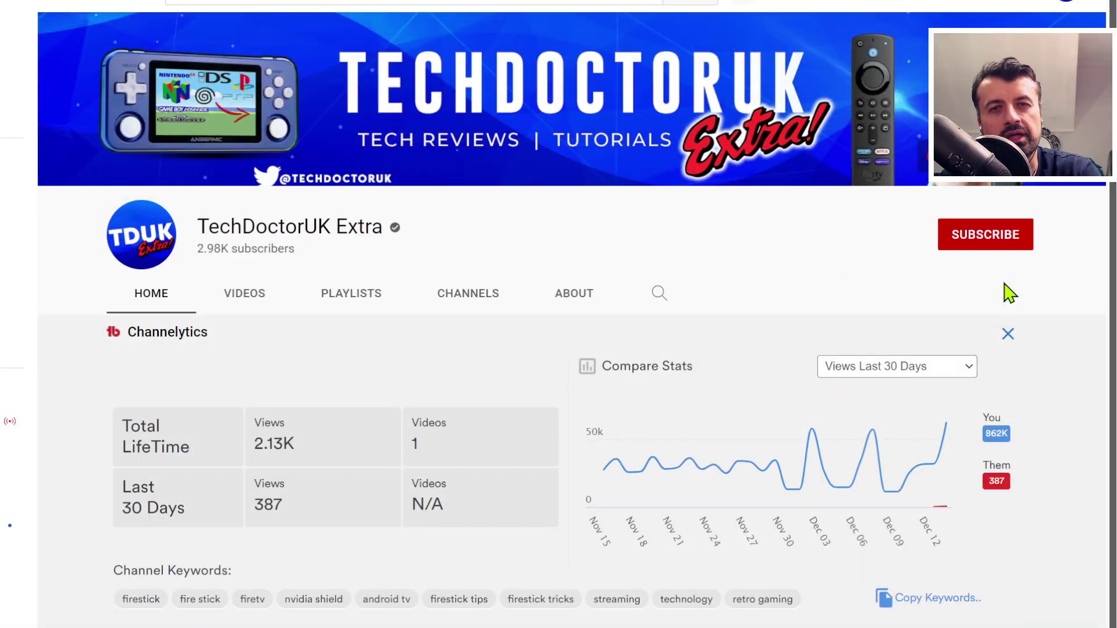
pyautogui.click(987, 237)
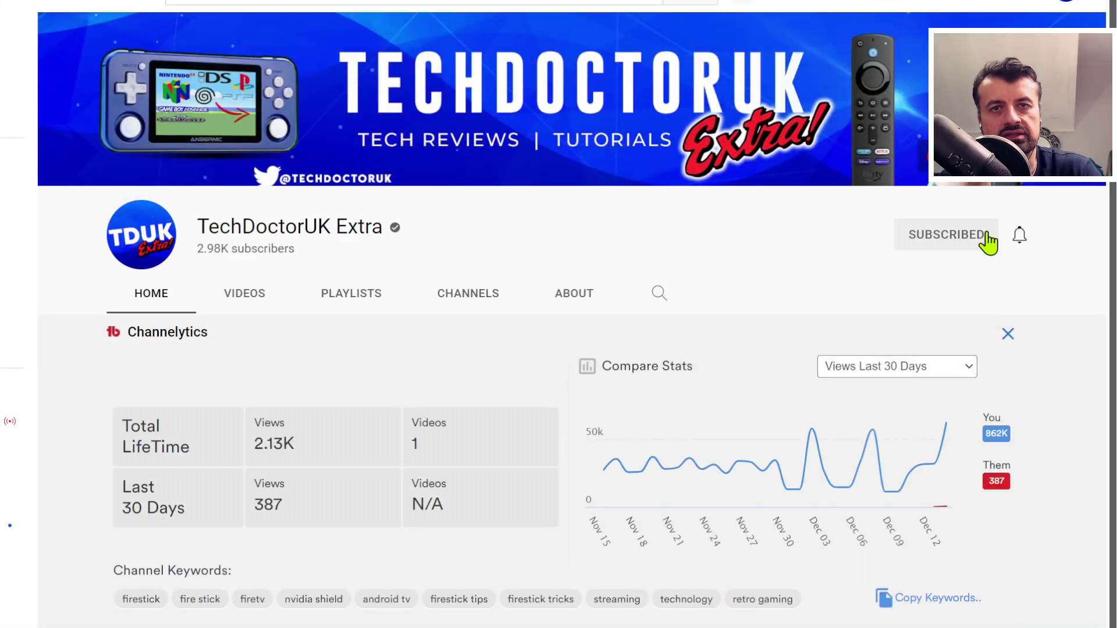
pyautogui.click(1019, 235)
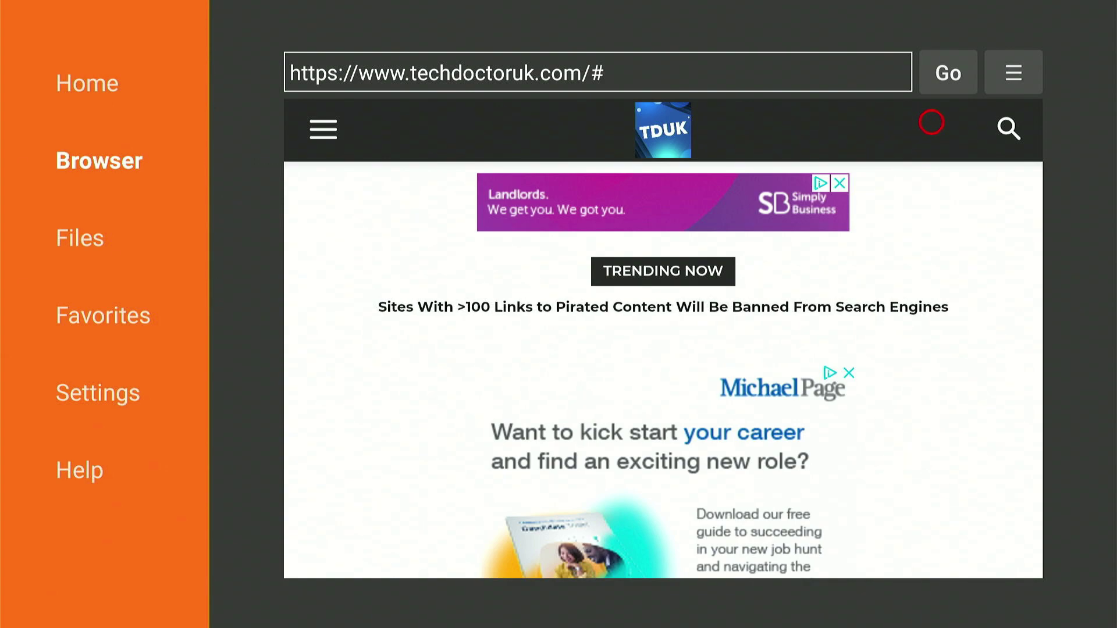
# Step: Search the techdoctoruk site for 'mix' using the on-screen keyboard
pyautogui.click(1008, 123)
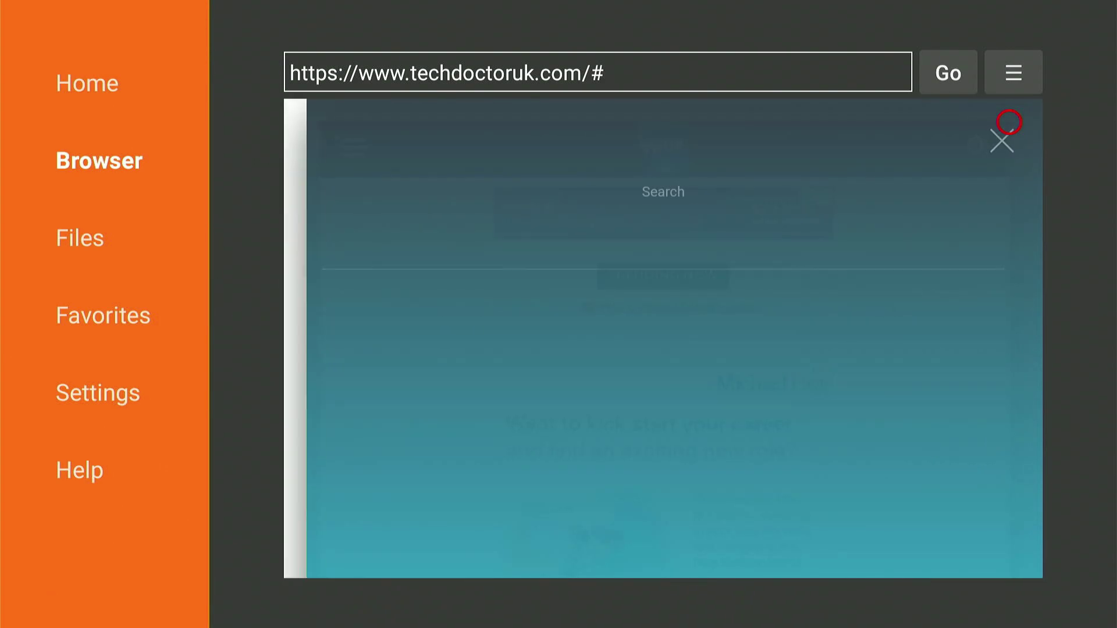
pyautogui.press('Left')
pyautogui.press('Left')
pyautogui.press('Left')
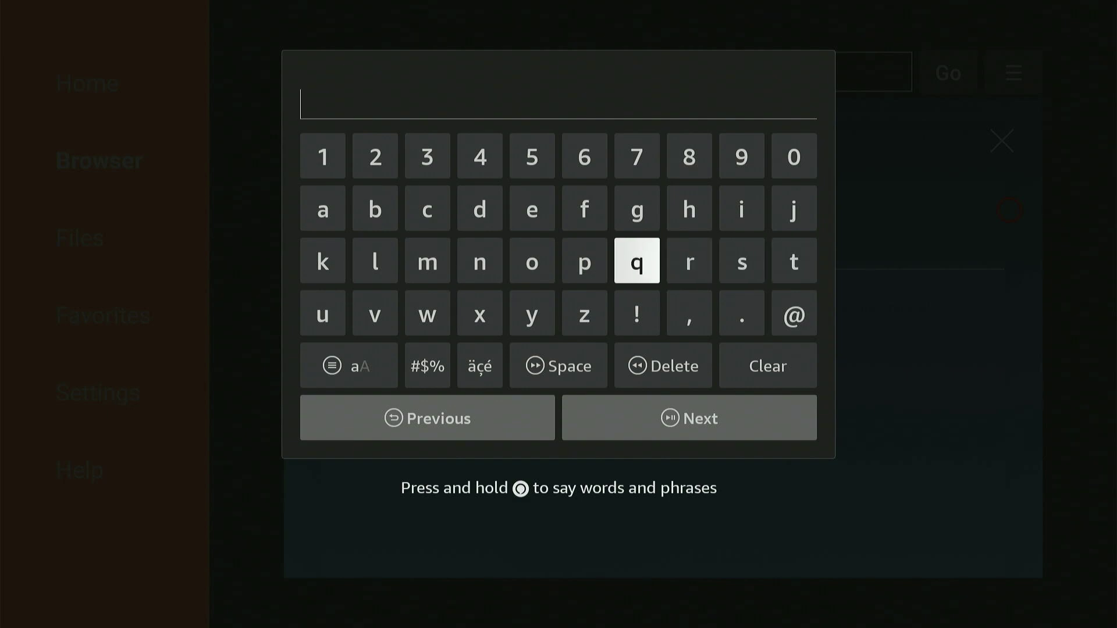
pyautogui.press('Left')
pyautogui.press('Left')
pyautogui.press('Left')
pyautogui.press('Left')
pyautogui.press('Return')
pyautogui.press('Up')
pyautogui.press('Right')
pyautogui.press('Right')
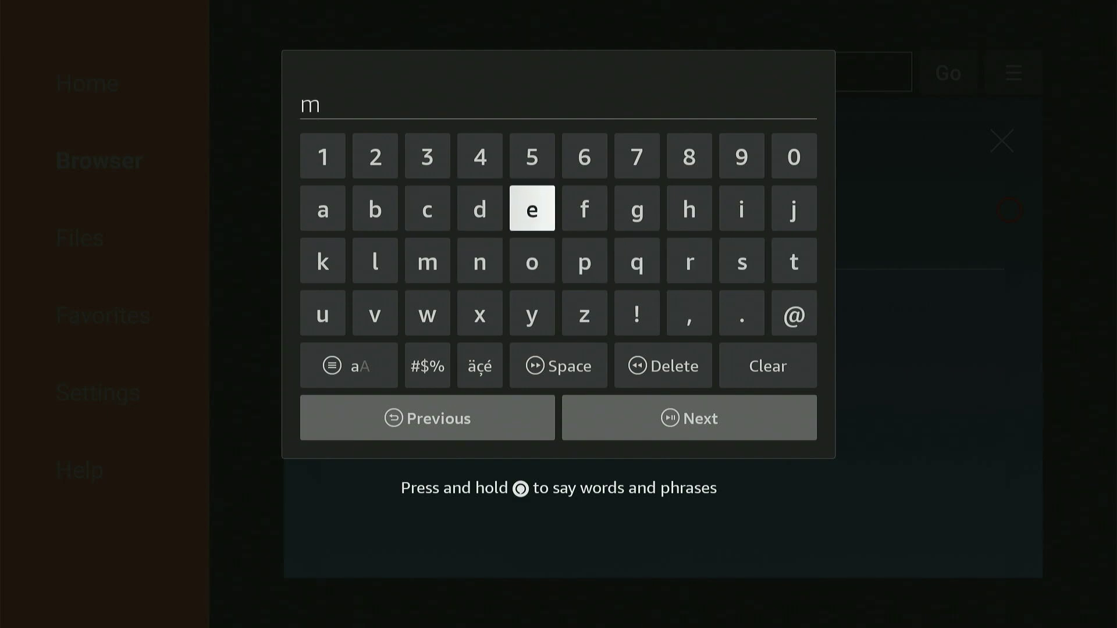
pyautogui.press('Right')
pyautogui.press('Right')
pyautogui.press('Right')
pyautogui.press('Right')
pyautogui.press('Return')
pyautogui.press('Down')
pyautogui.press('Left')
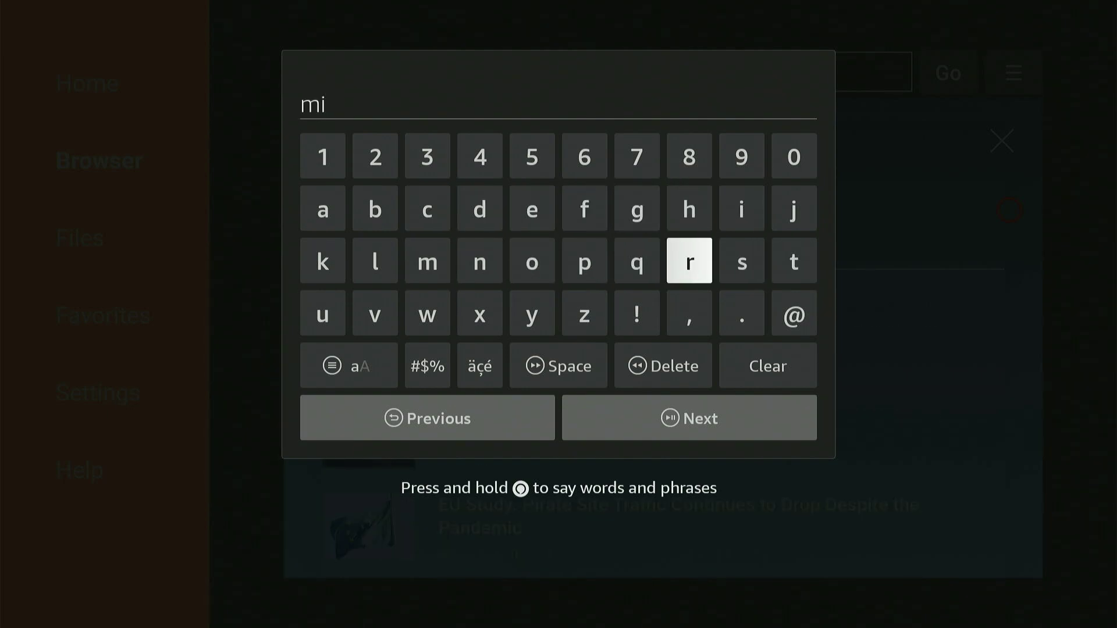
pyautogui.press('Left')
pyautogui.press('Left')
pyautogui.press('Left')
pyautogui.press('Down')
# Step: Open the MiXplorer_v6.49.3 result and choose Download Now!
pyautogui.press('Left')
pyautogui.press('Return')
pyautogui.press('Down')
pyautogui.press('Down')
pyautogui.press('Right')
pyautogui.press('Return')
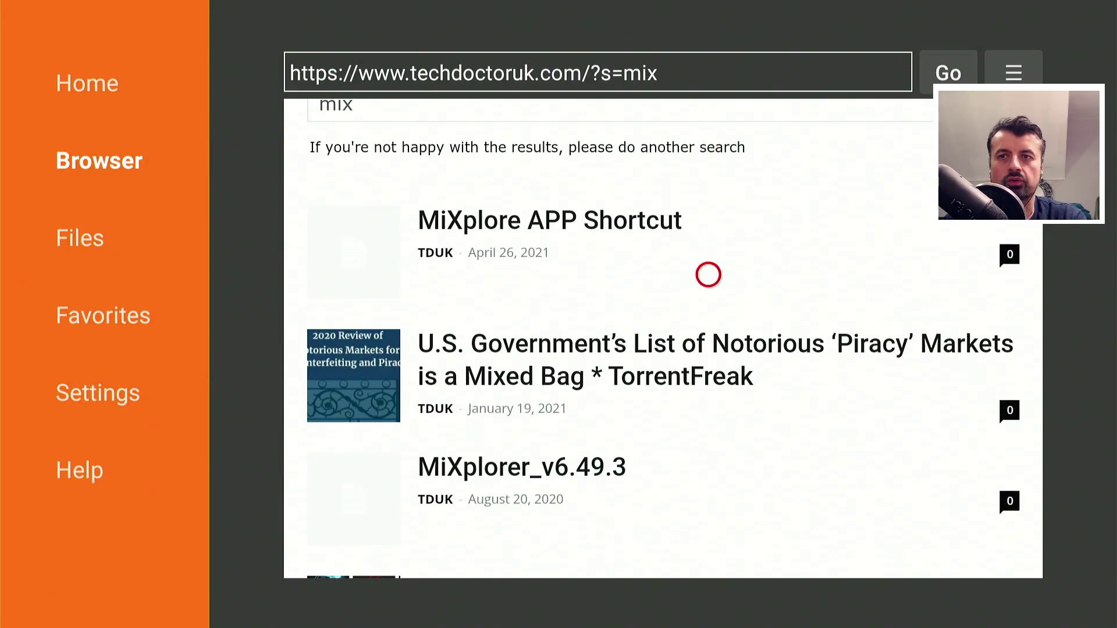
pyautogui.press('Down')
pyautogui.press('Down')
pyautogui.press('Down')
pyautogui.press('Left')
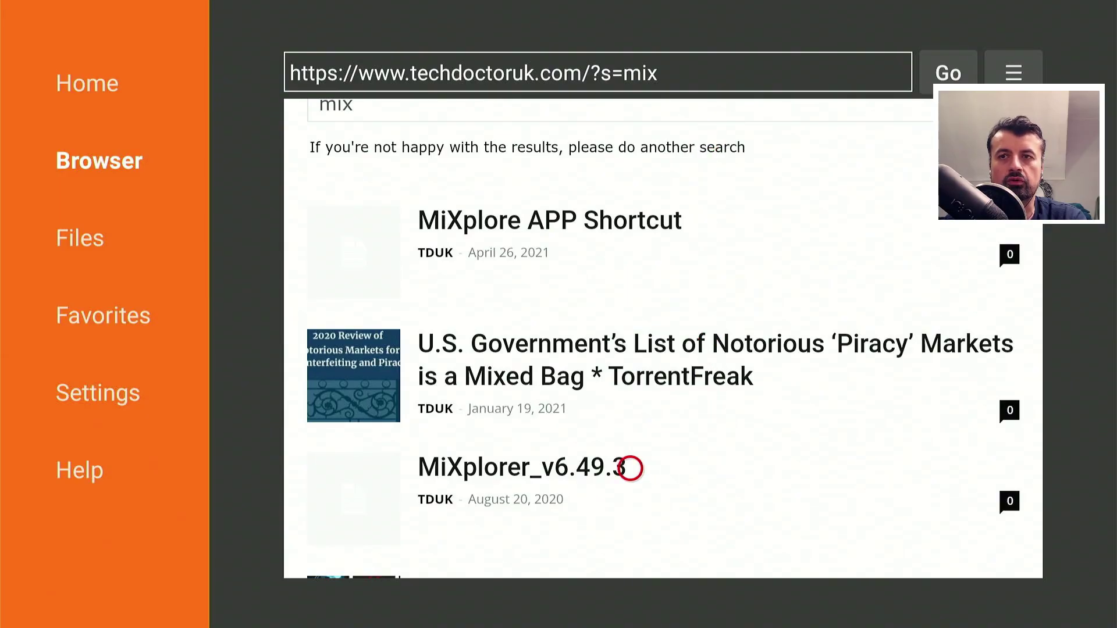
pyautogui.press('Left')
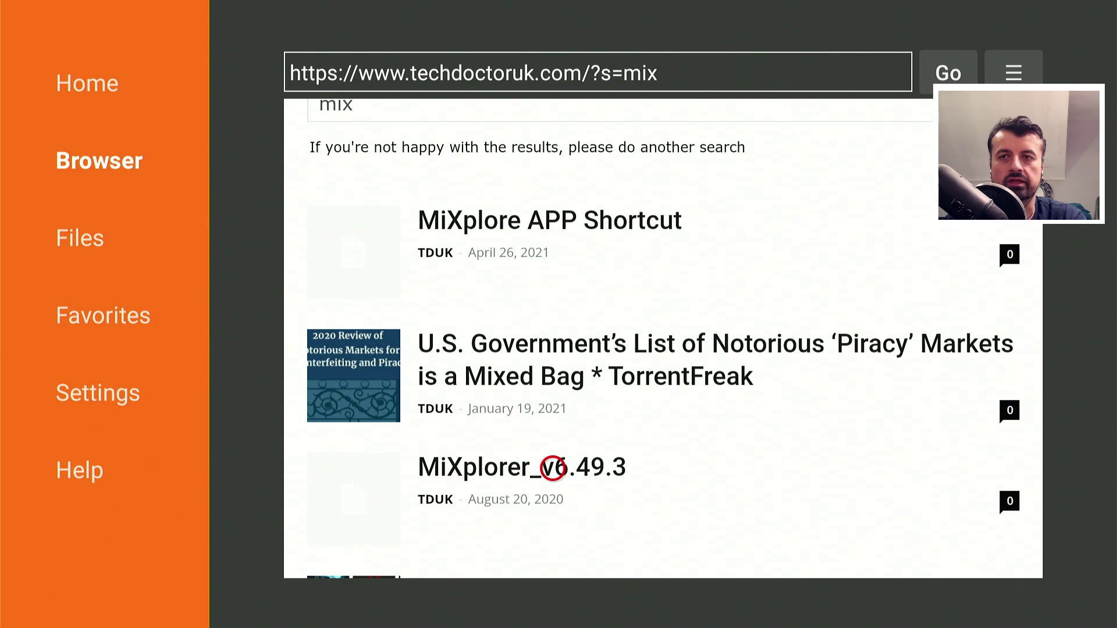
pyautogui.click(553, 469)
pyautogui.press('Down')
pyautogui.press('Down')
pyautogui.press('Down')
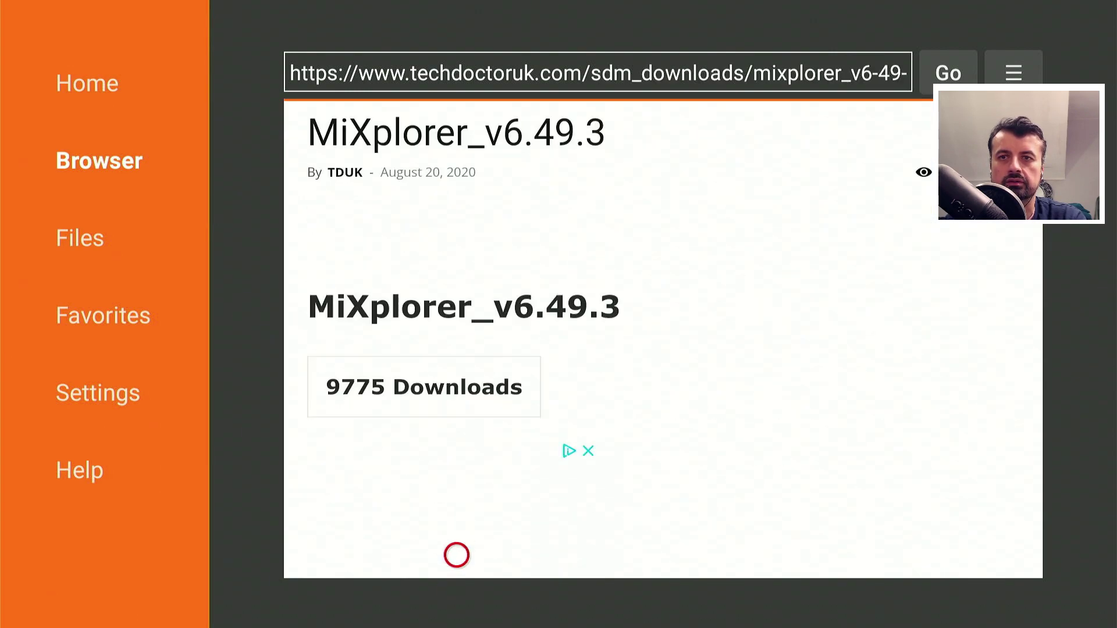
pyautogui.press('Down')
pyautogui.press('Up')
pyautogui.press('Up')
pyautogui.press('Up')
pyautogui.press('Up')
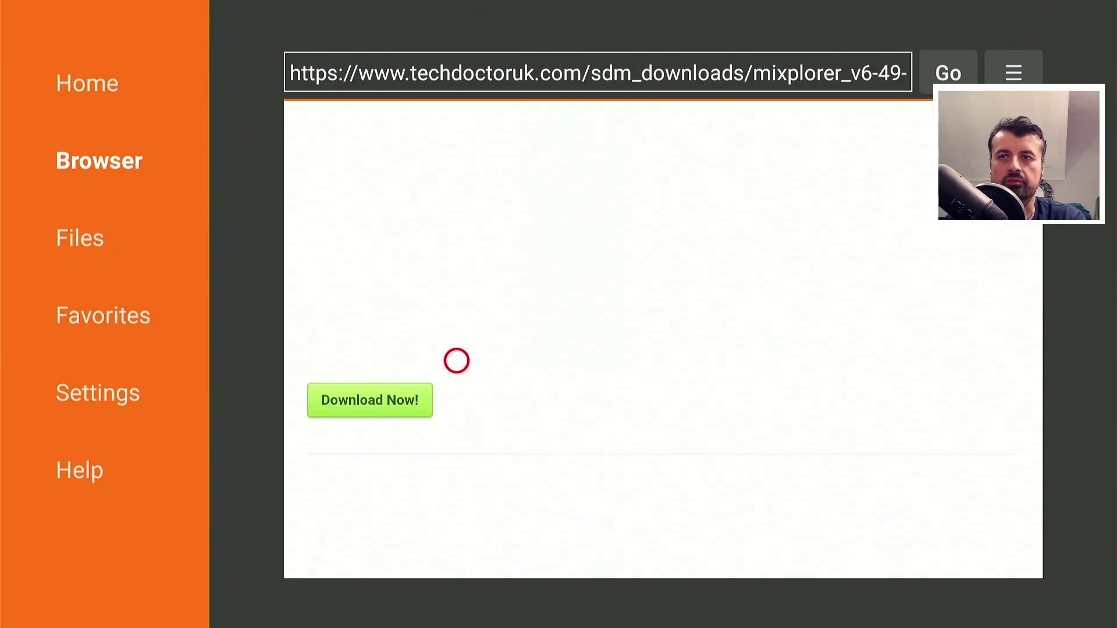
pyautogui.press('Left')
pyautogui.press('Left')
pyautogui.press('Left')
pyautogui.press('Down')
pyautogui.click(319, 407)
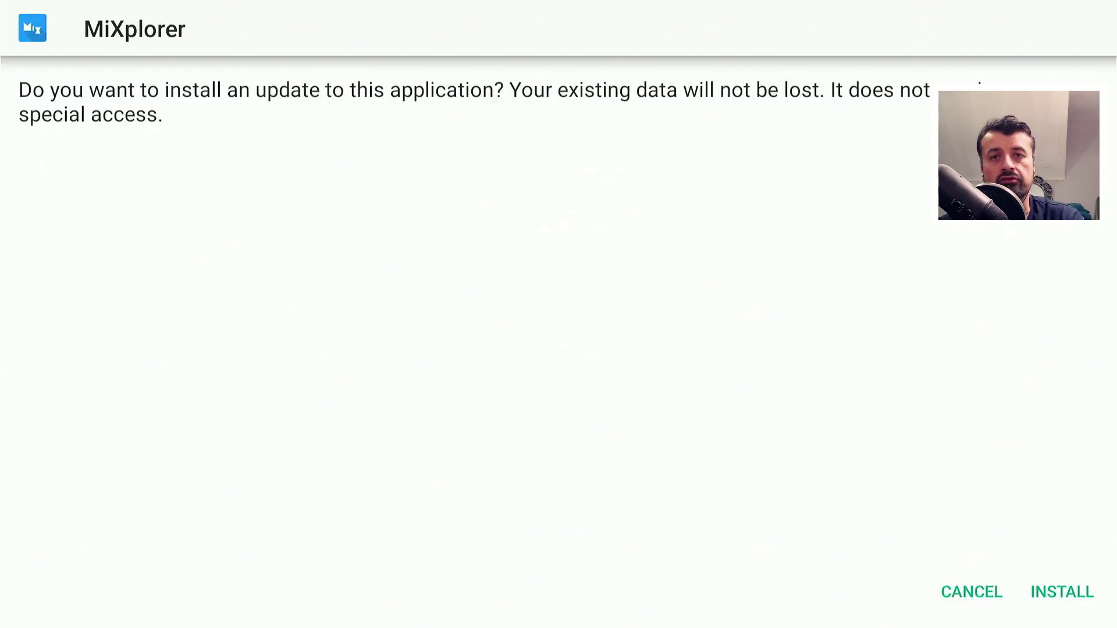
# Step: Install the MiXplorer update and finish with DONE
pyautogui.press('Down')
pyautogui.press('Right')
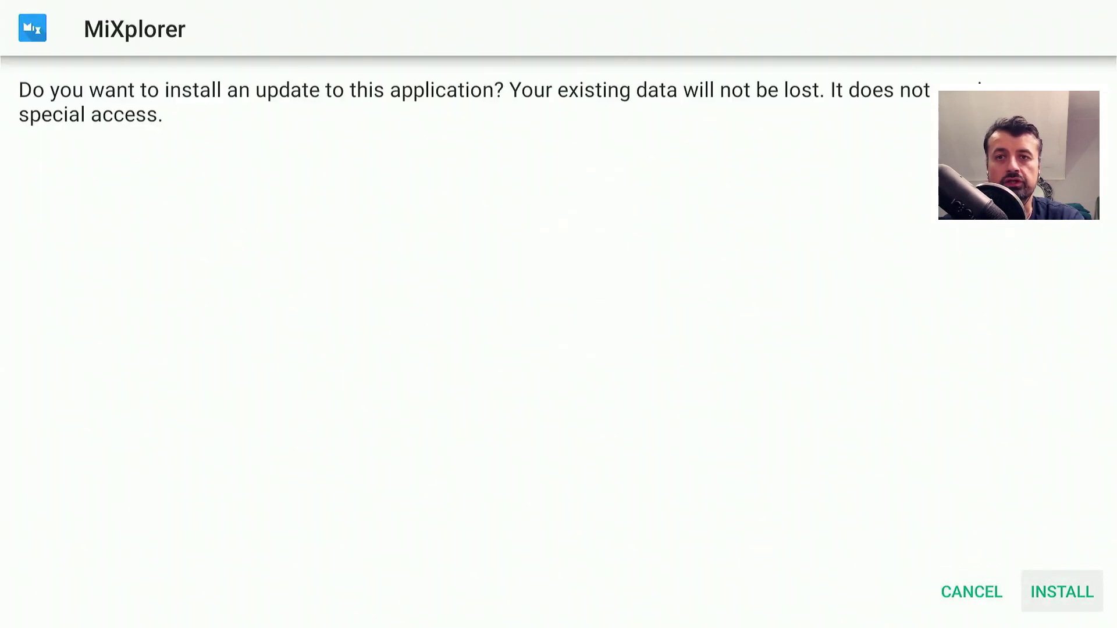
pyautogui.press('Return')
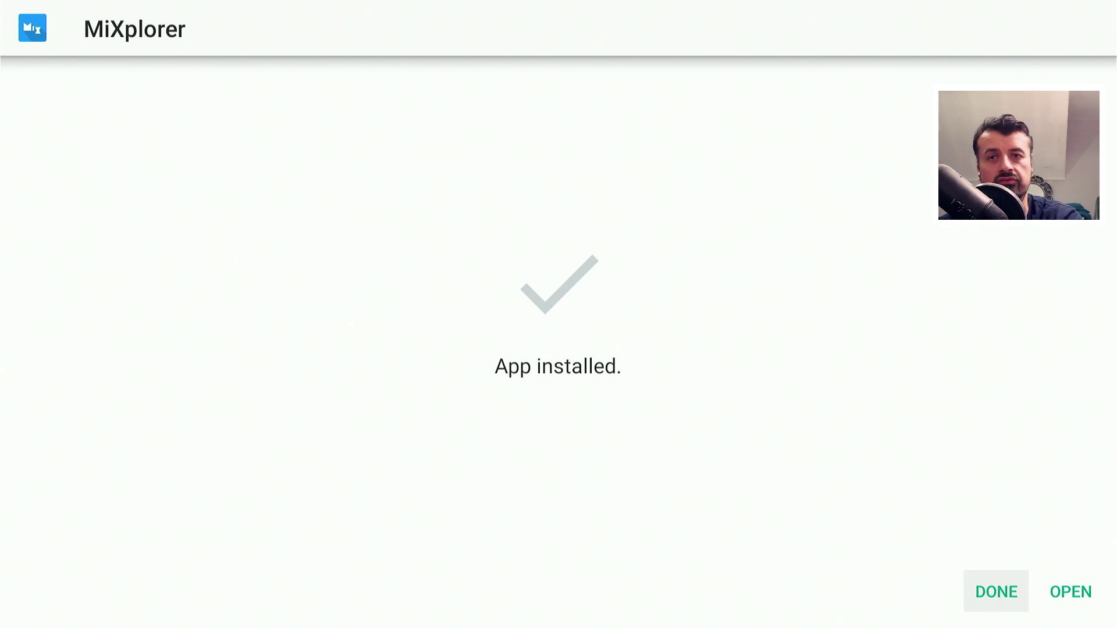
pyautogui.press('Right')
pyautogui.press('Left')
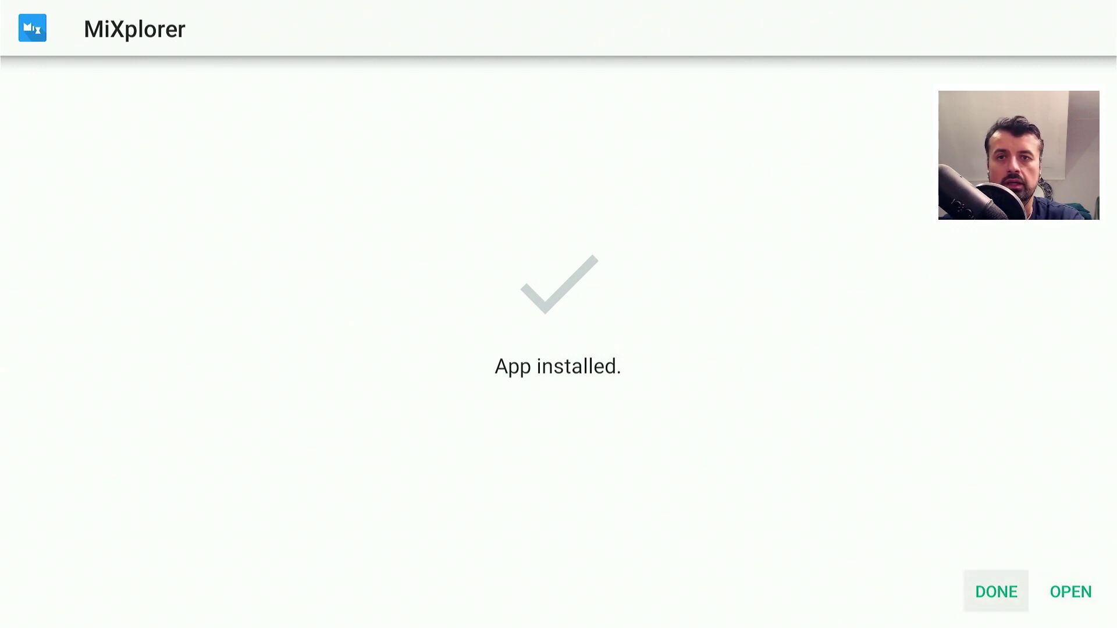
pyautogui.press('Return')
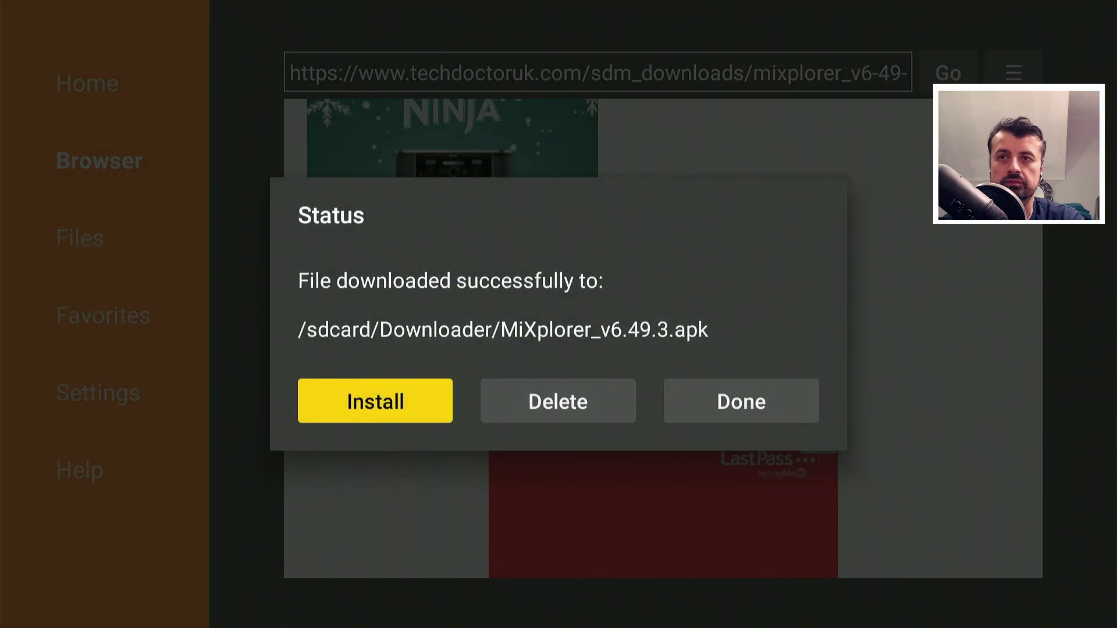
# Step: Delete the downloaded MiXplorer_v6.49.3.apk and return to the Fire TV home screen
pyautogui.press('Right')
pyautogui.press('Return')
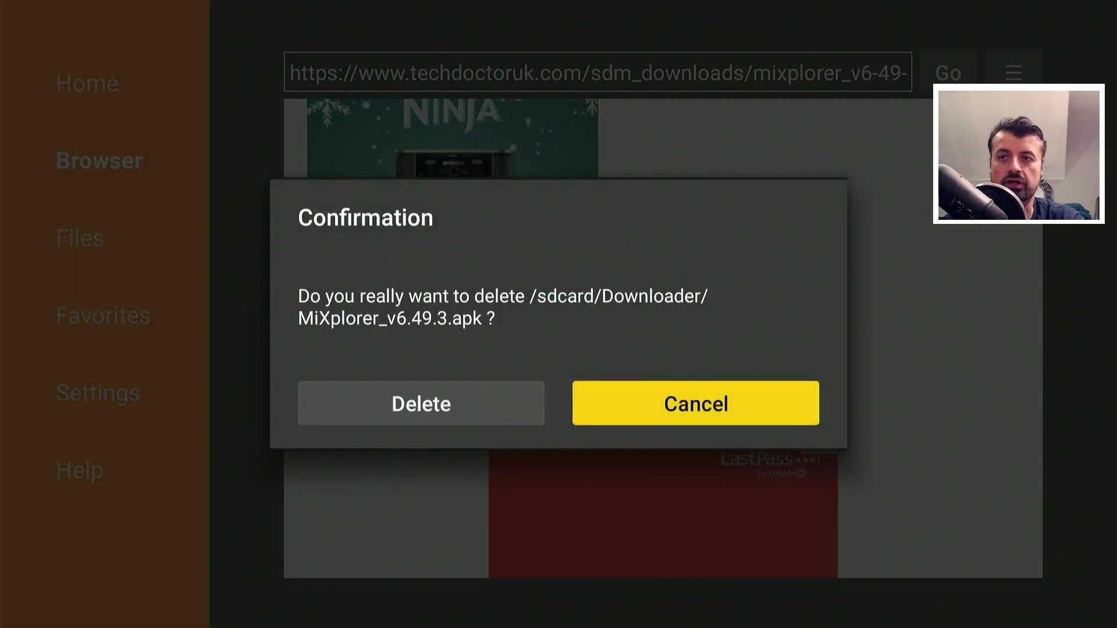
pyautogui.press('Left')
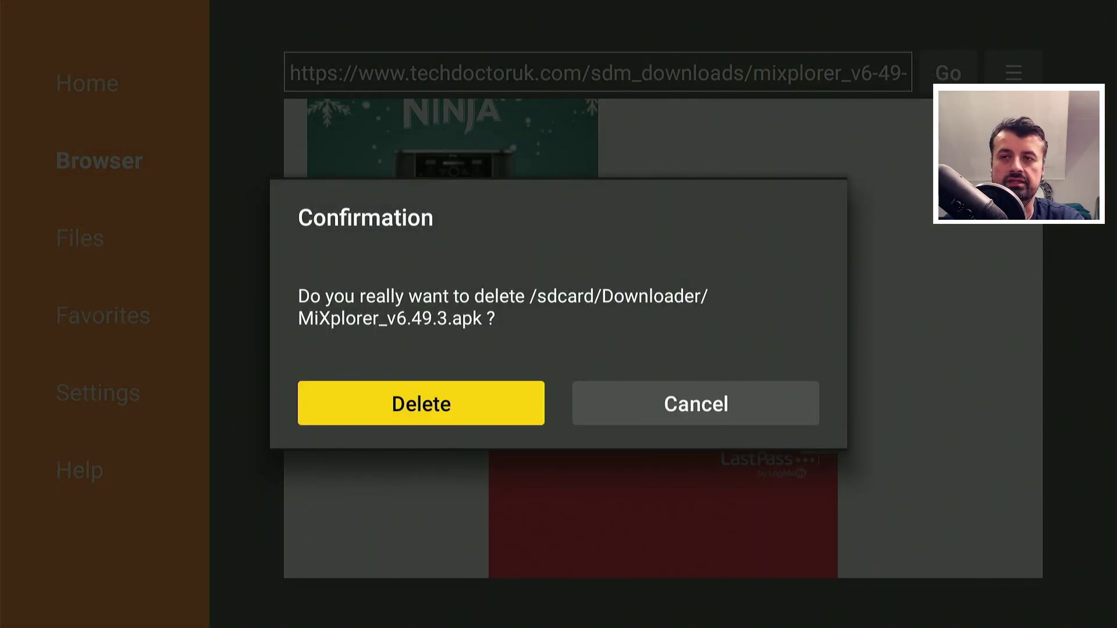
pyautogui.press('Return')
pyautogui.press('Home')
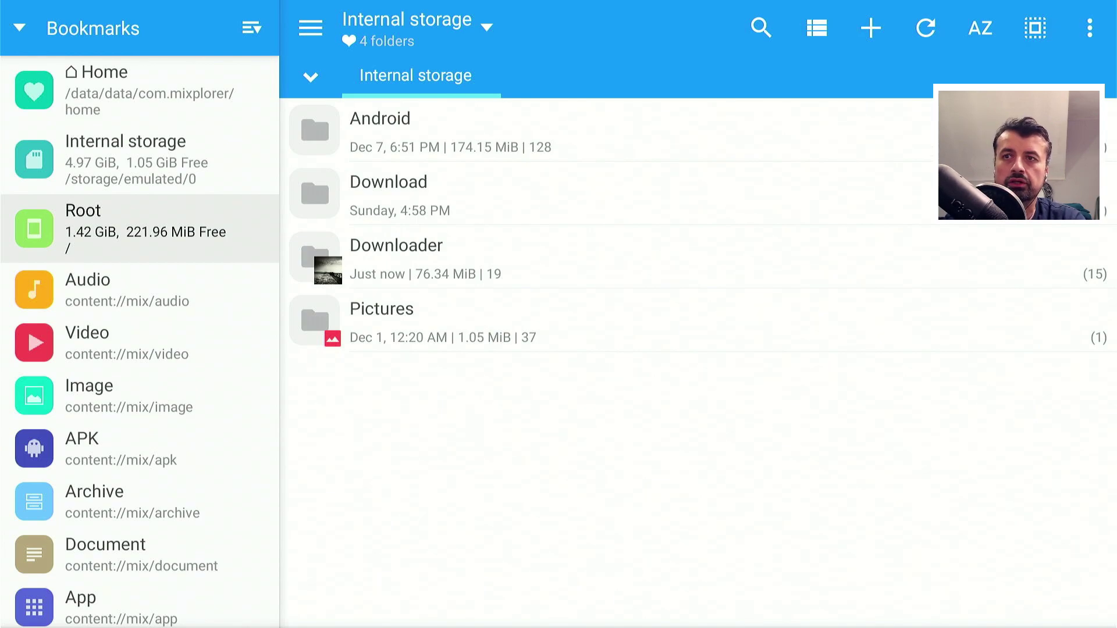
# Step: Open Internal storage's Downloader folder, listing its 15 files
pyautogui.click(139, 290)
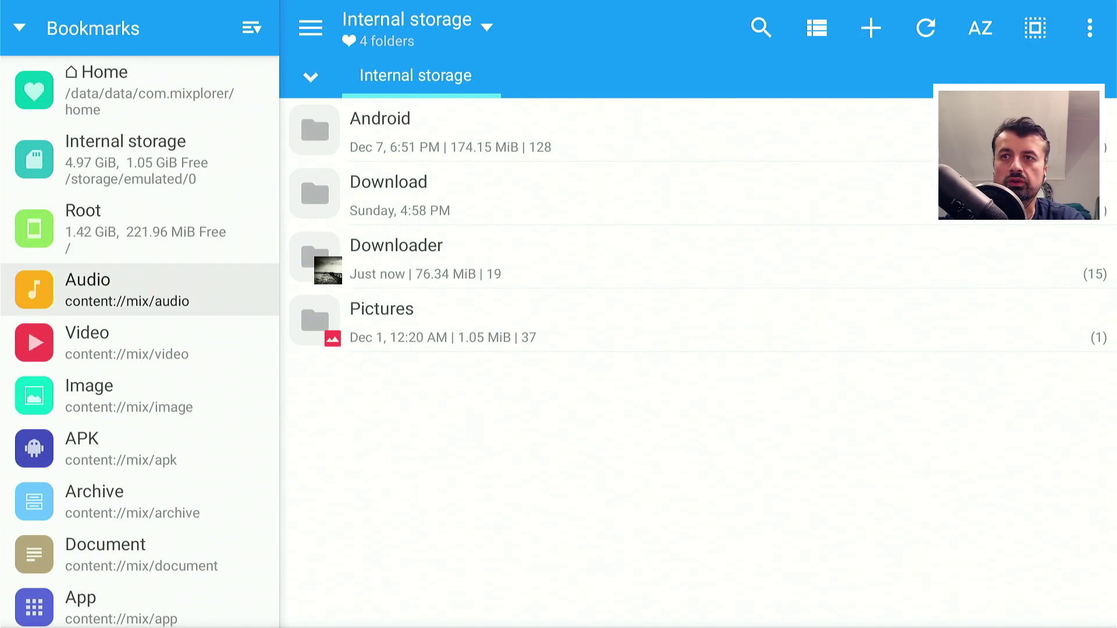
pyautogui.click(139, 343)
pyautogui.click(407, 259)
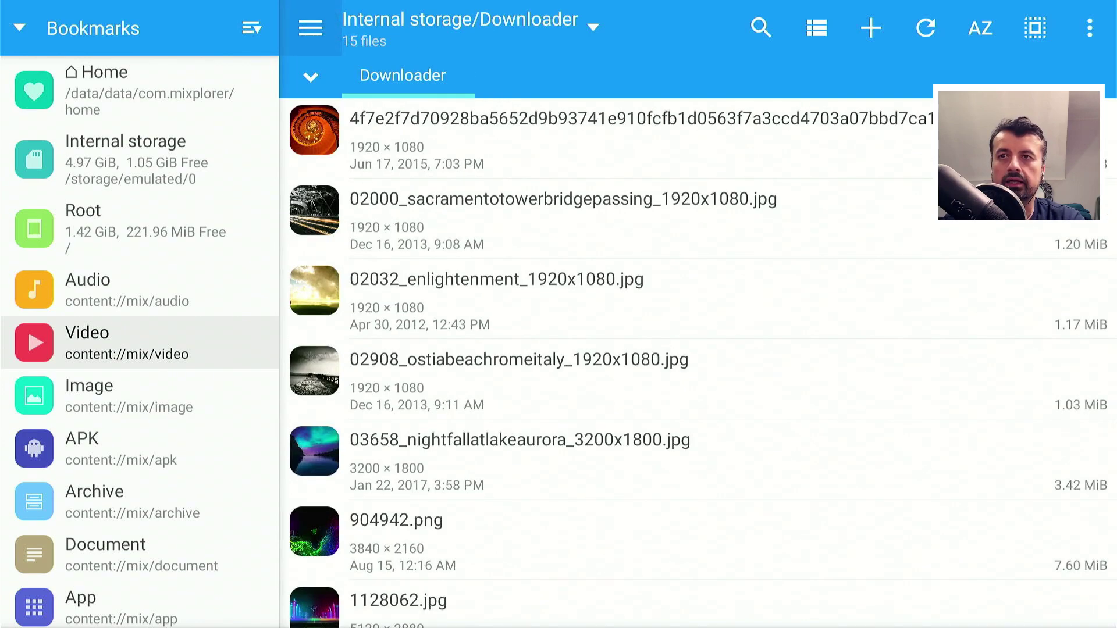
pyautogui.press('Right')
pyautogui.press('Right')
pyautogui.press('Right')
pyautogui.press('Right')
pyautogui.press('Right')
pyautogui.press('Right')
pyautogui.press('Right')
pyautogui.press('Right')
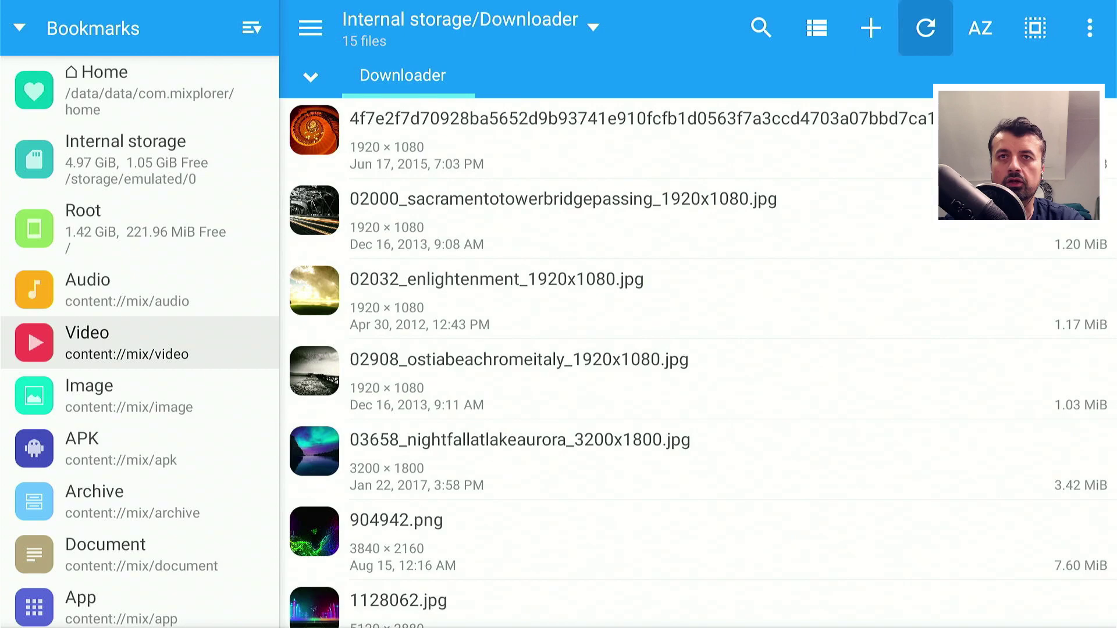
pyautogui.press('Return')
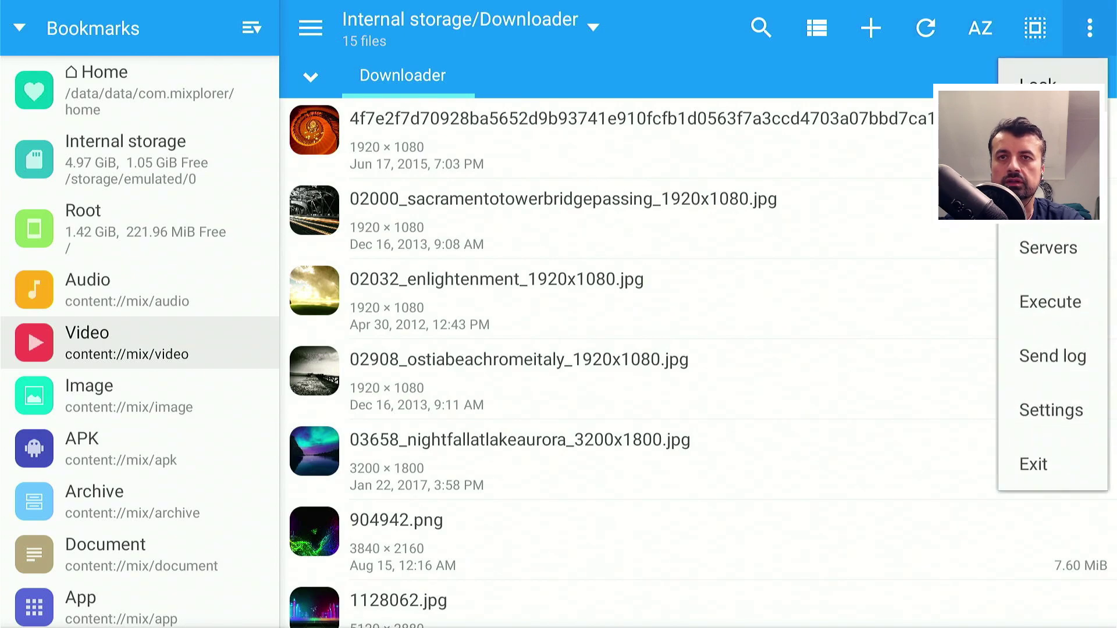
pyautogui.press('Down')
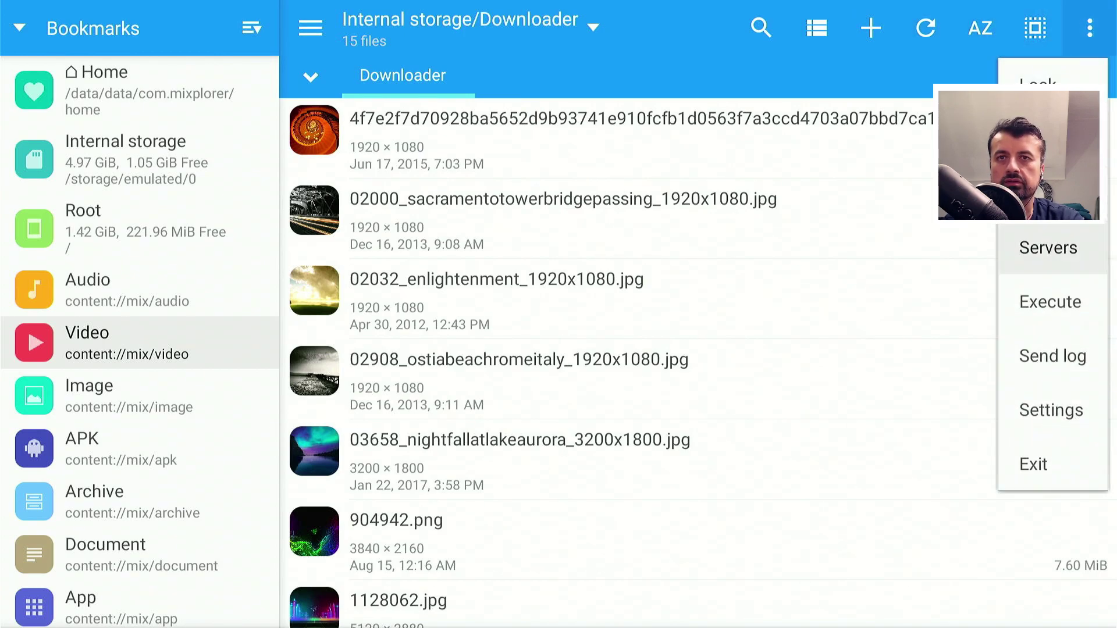
pyautogui.press('Return')
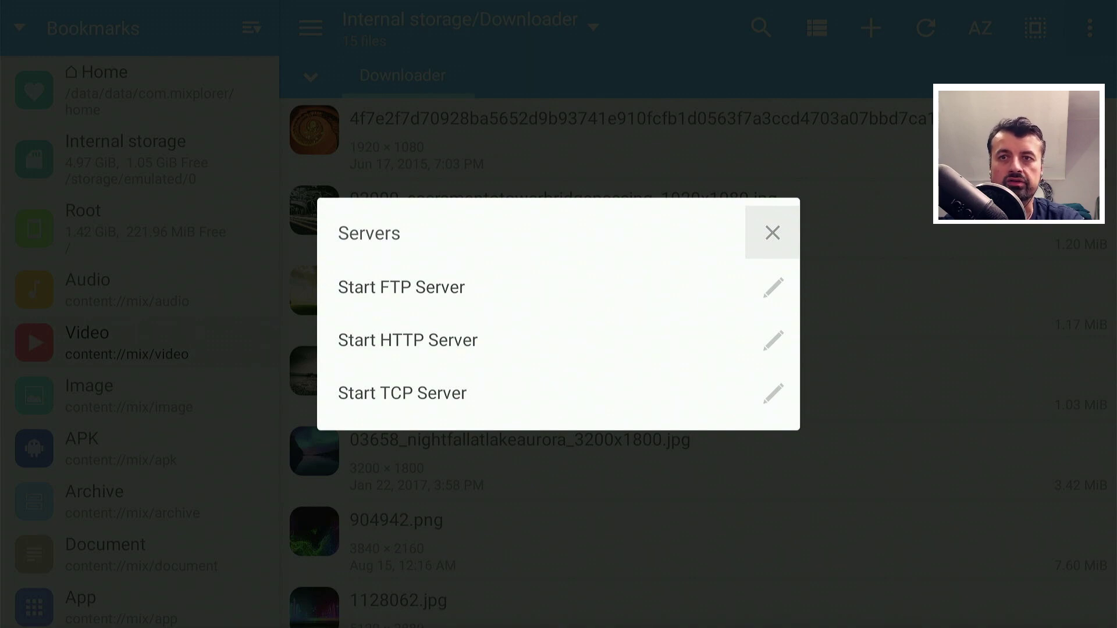
pyautogui.press('Down')
pyautogui.press('Down')
pyautogui.press('Return')
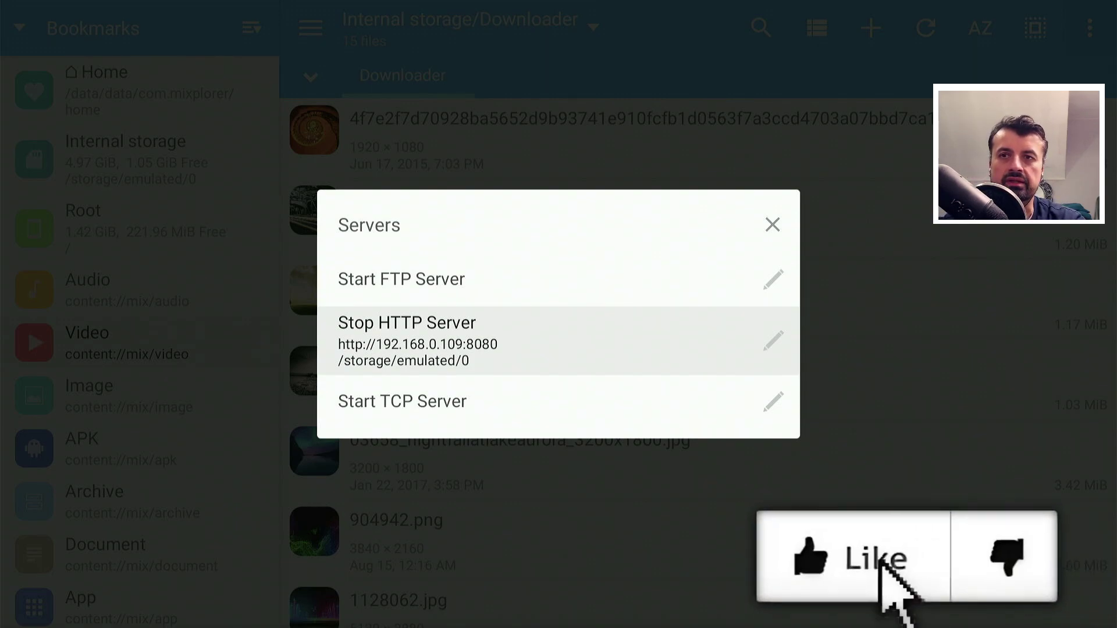
pyautogui.press('Return')
pyautogui.press('Escape')
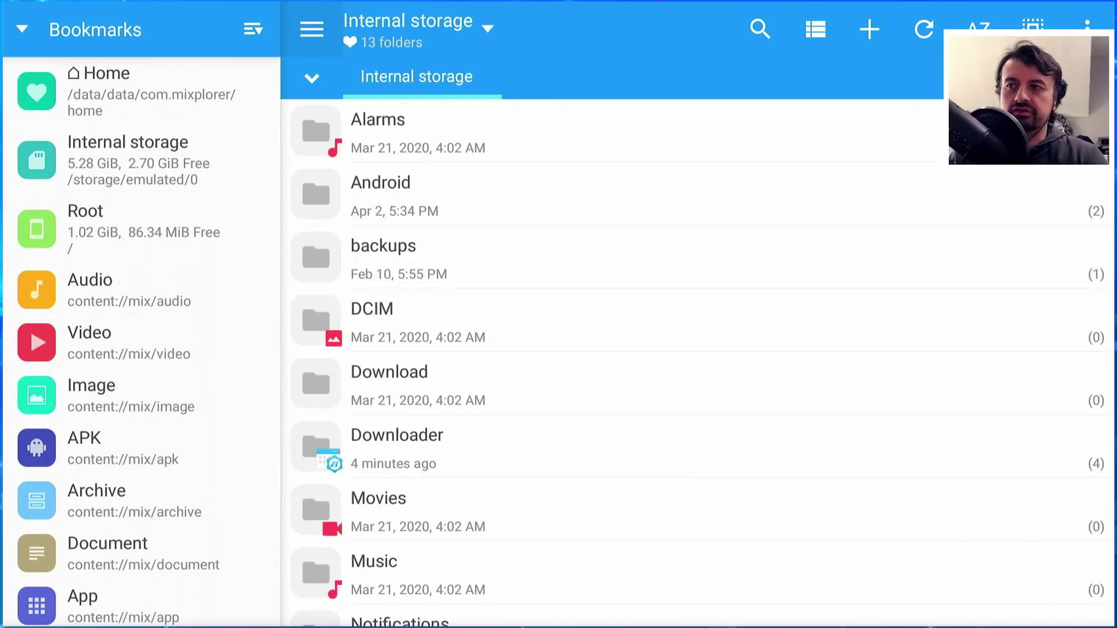
# Step: Open MiXplorer's App bookmark holding 225 APK files
pyautogui.press('Down')
pyautogui.press('Down')
pyautogui.press('Down')
pyautogui.press('Down')
pyautogui.press('Down')
pyautogui.press('Down')
pyautogui.press('Down')
pyautogui.press('Down')
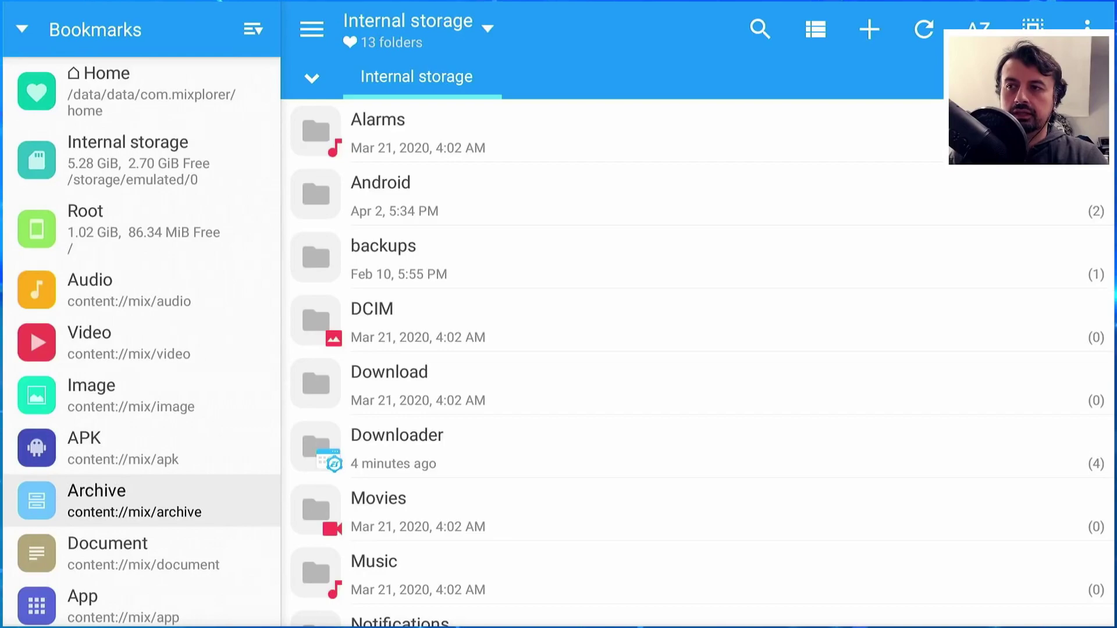
pyautogui.press('Down')
pyautogui.press('Down')
pyautogui.press('Return')
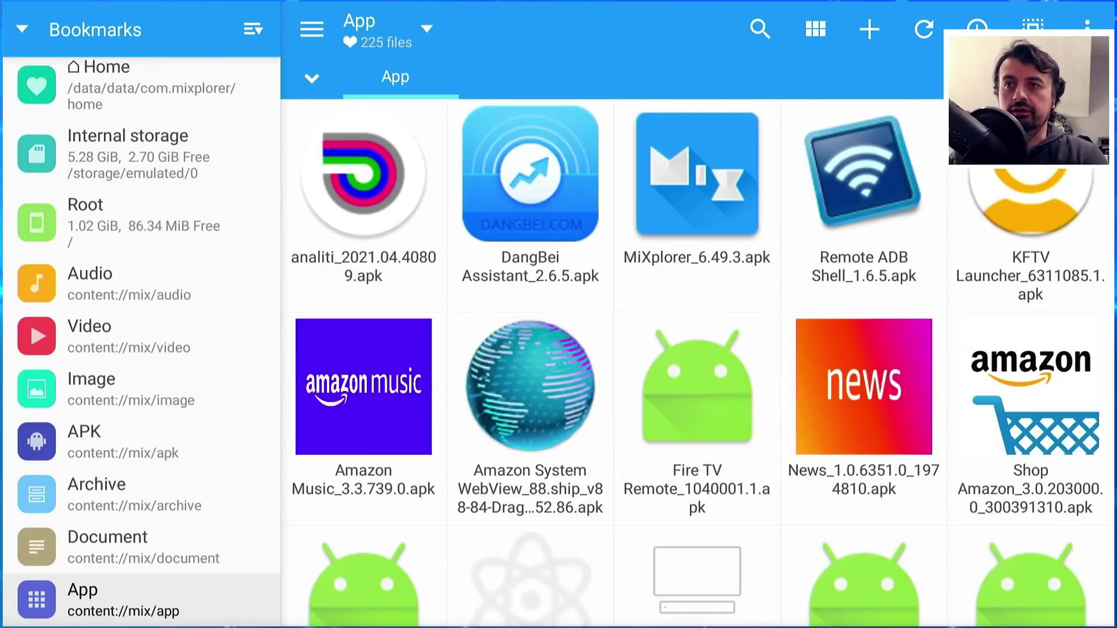
# Step: Select analiti_2021.04.40809.apk and copy it to the task list
pyautogui.press('Right')
pyautogui.press('Right')
pyautogui.press('Left')
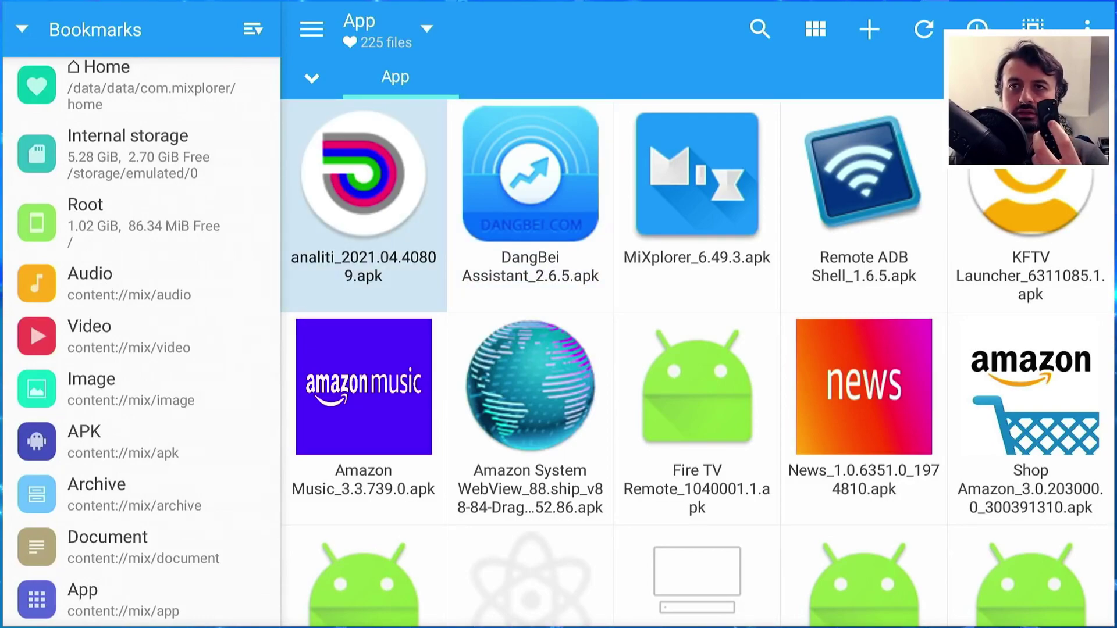
pyautogui.press('Return')
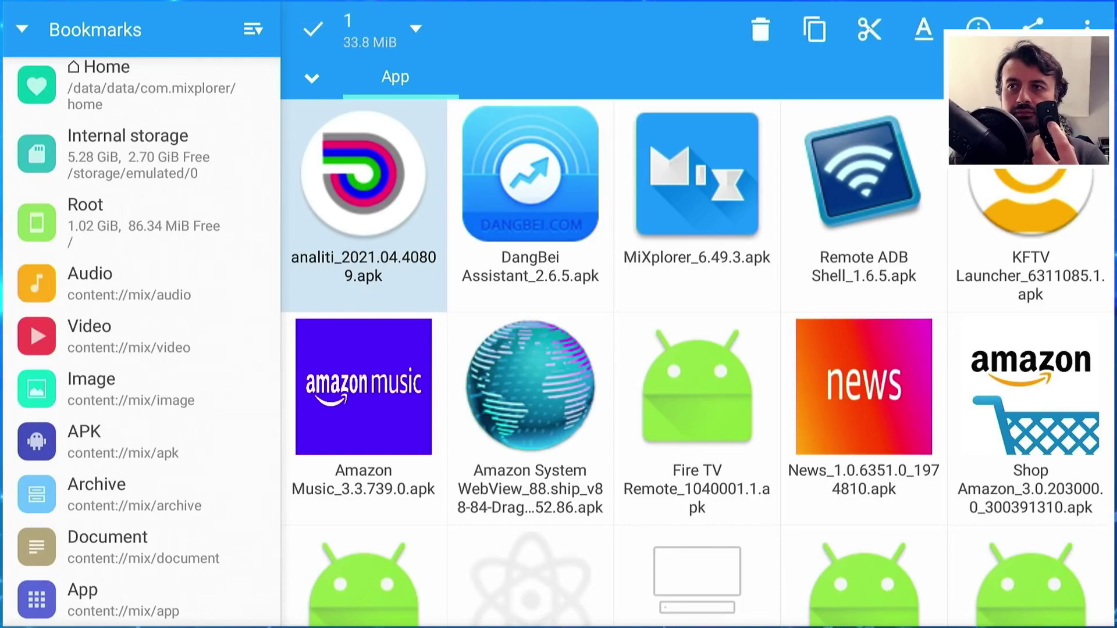
pyautogui.press('Up')
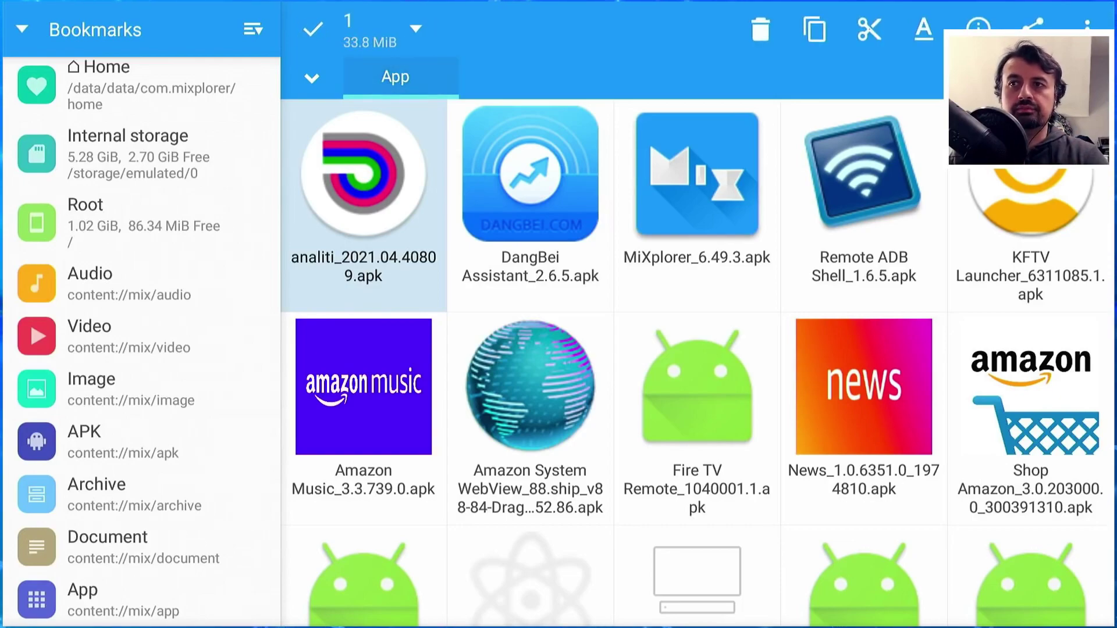
pyautogui.press('Up')
pyautogui.press('Right')
pyautogui.press('Right')
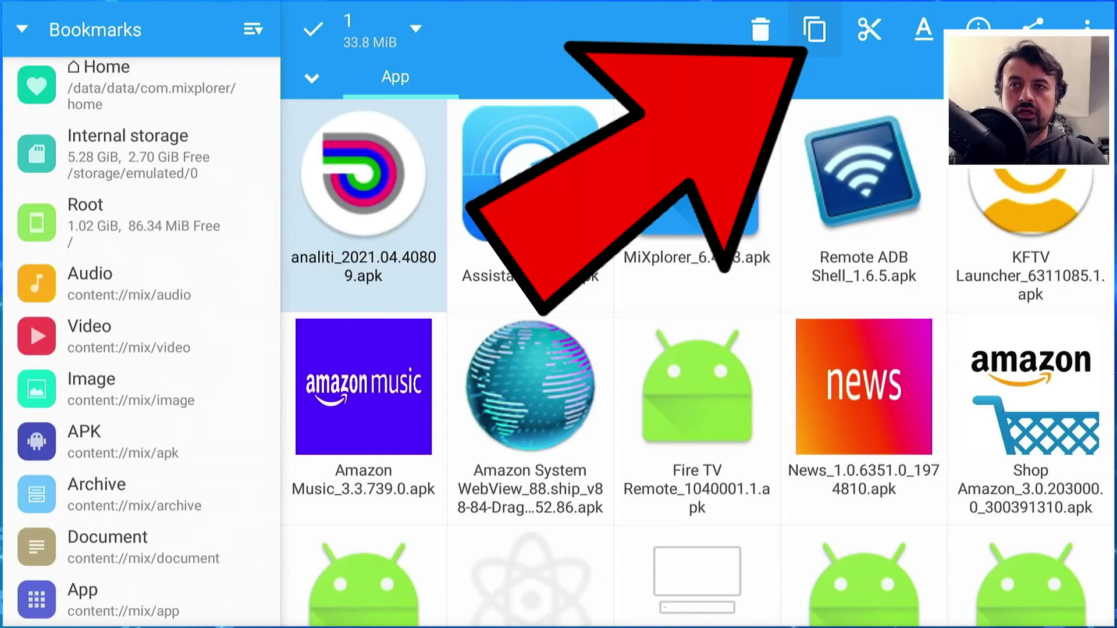
pyautogui.press('Left')
pyautogui.press('Right')
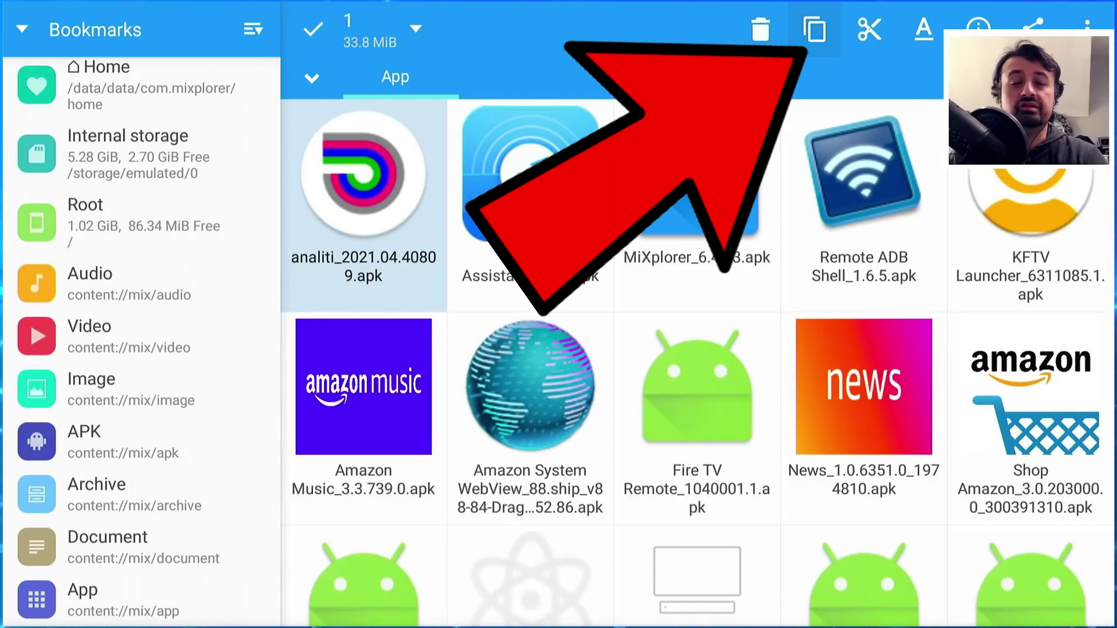
pyautogui.press('Return')
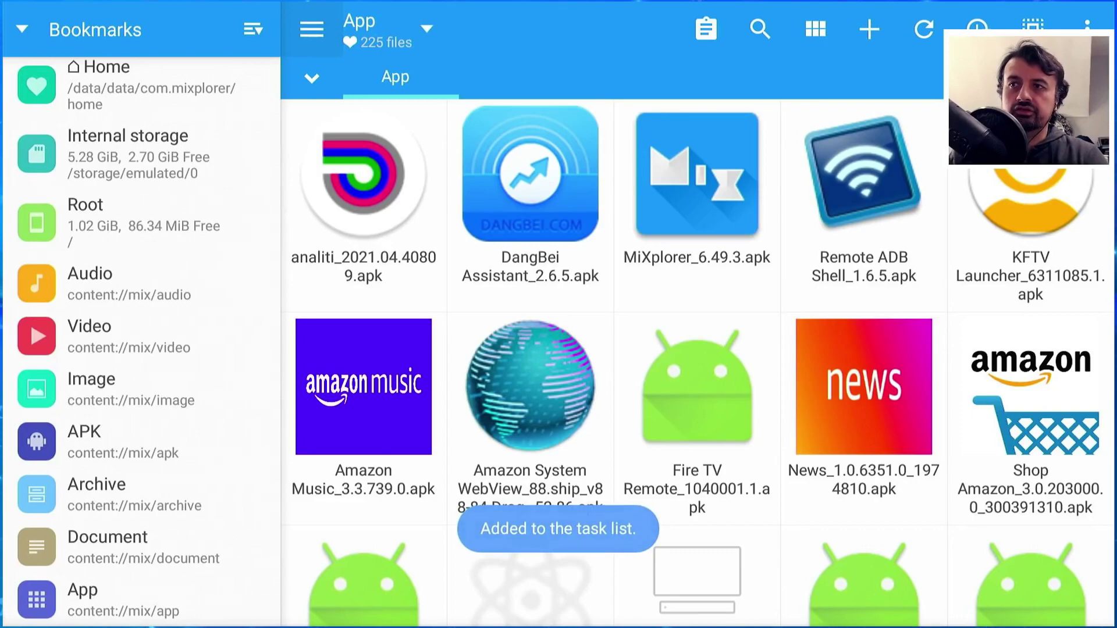
pyautogui.press('Left')
pyautogui.press('Left')
pyautogui.press('Left')
# Step: Navigate to the Internal storage/Downloader folder
pyautogui.press('Down')
pyautogui.press('Down')
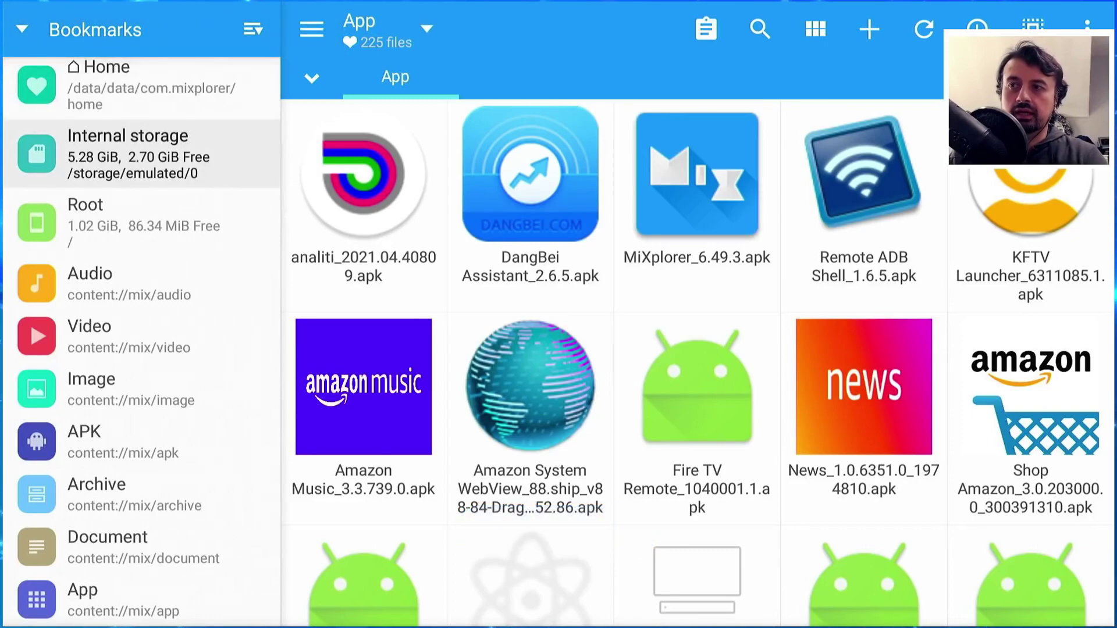
pyautogui.press('Return')
pyautogui.press('Right')
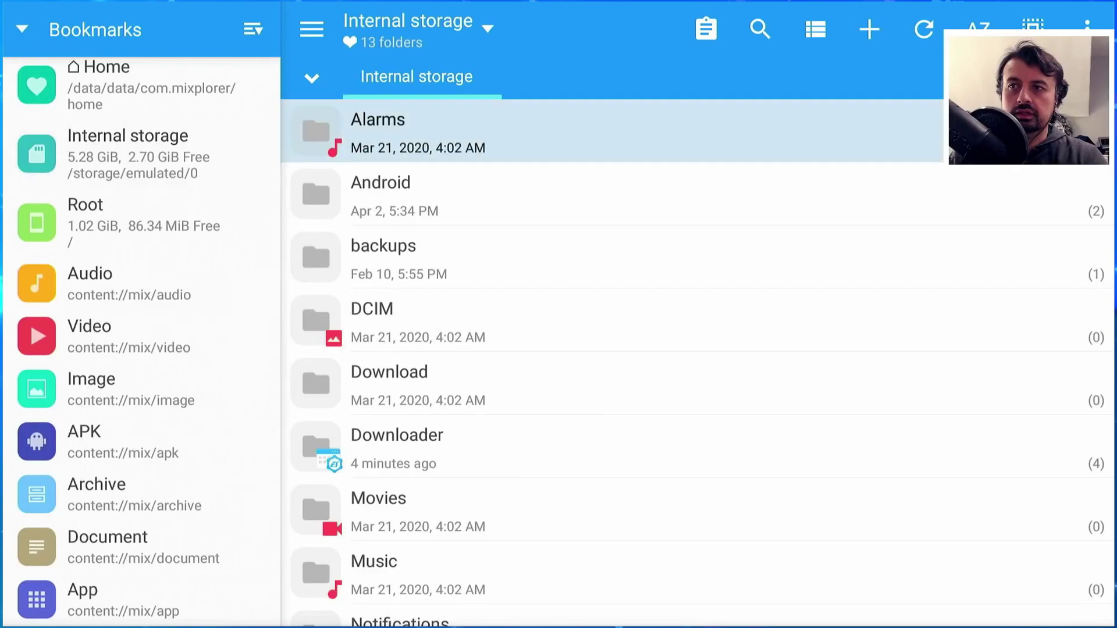
pyautogui.press('Down')
pyautogui.press('Down')
pyautogui.press('Down')
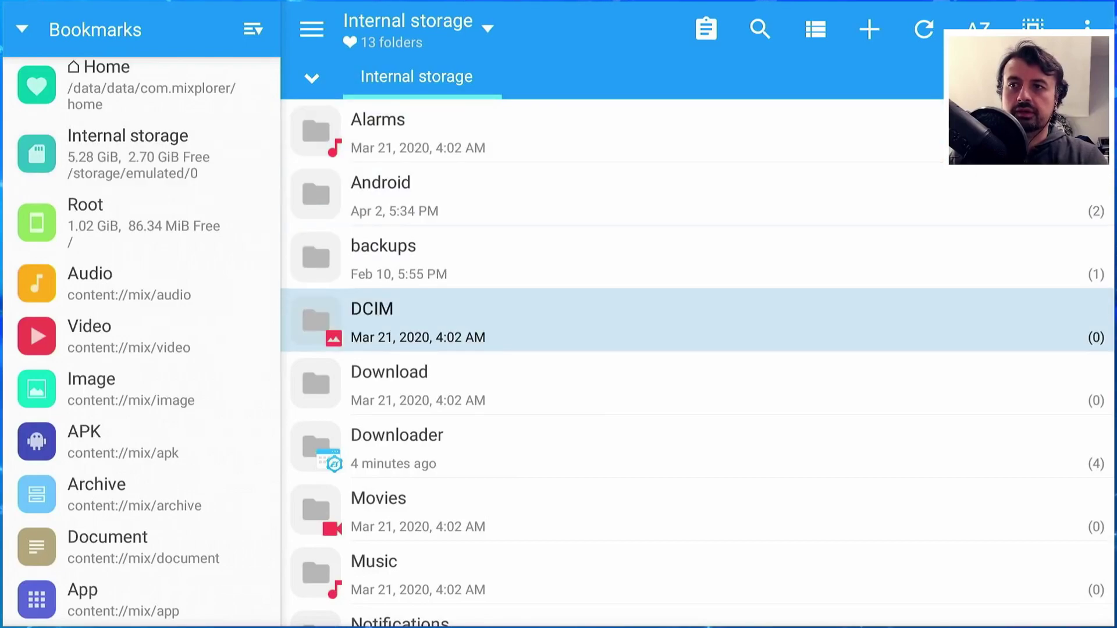
pyautogui.press('Down')
pyautogui.press('Down')
pyautogui.press('Return')
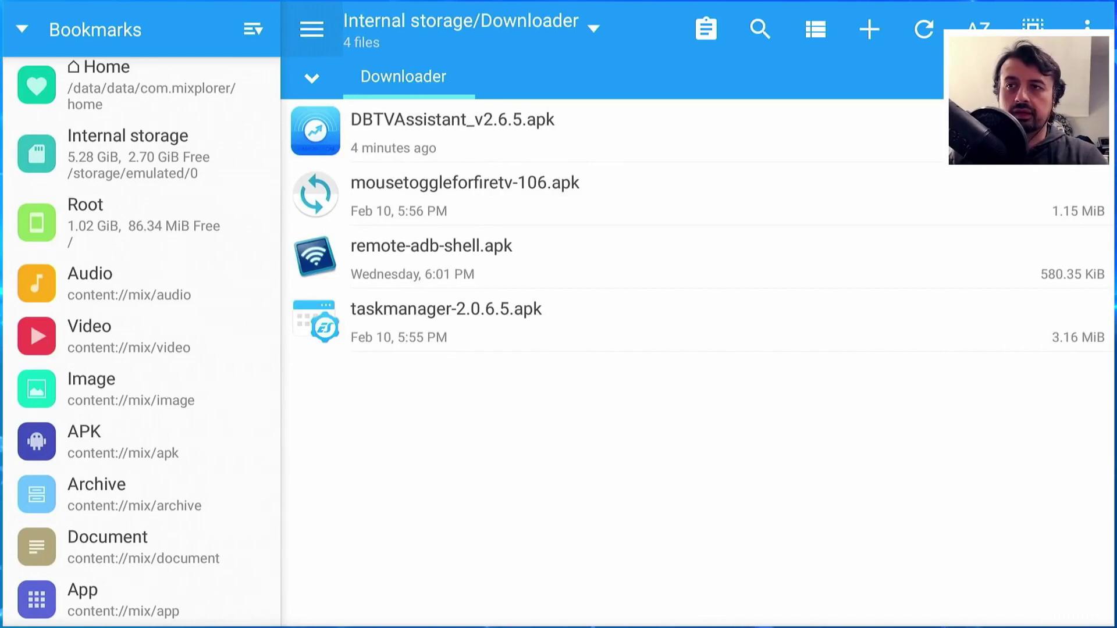
# Step: Paste the copied analiti APK into Downloader, then bring up the Fire TV quick menu
pyautogui.press('Right')
pyautogui.press('Right')
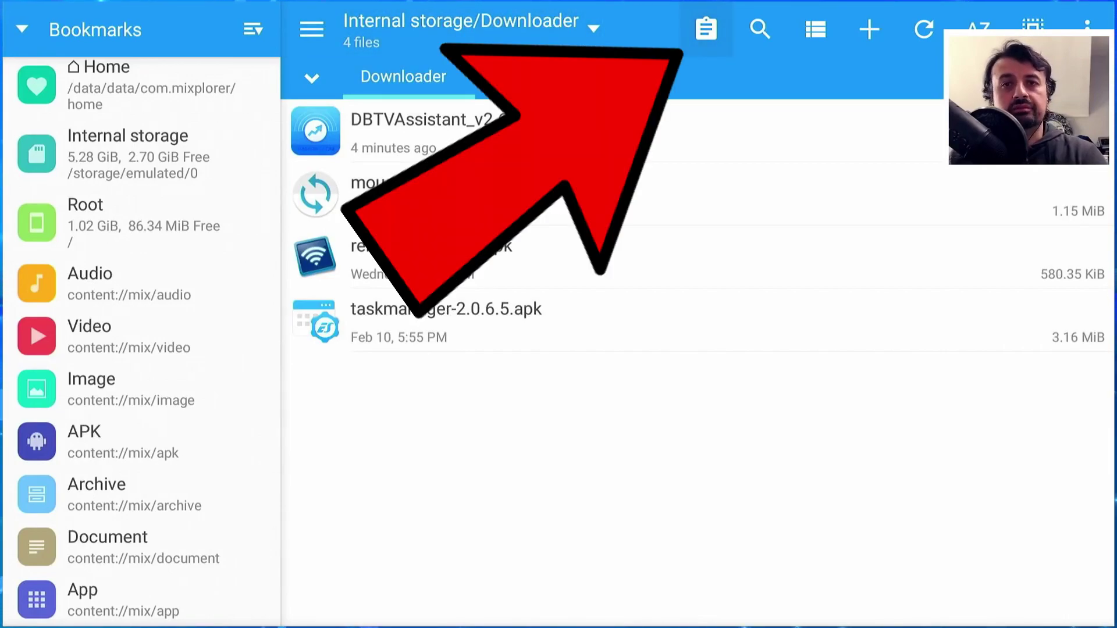
pyautogui.press('Return')
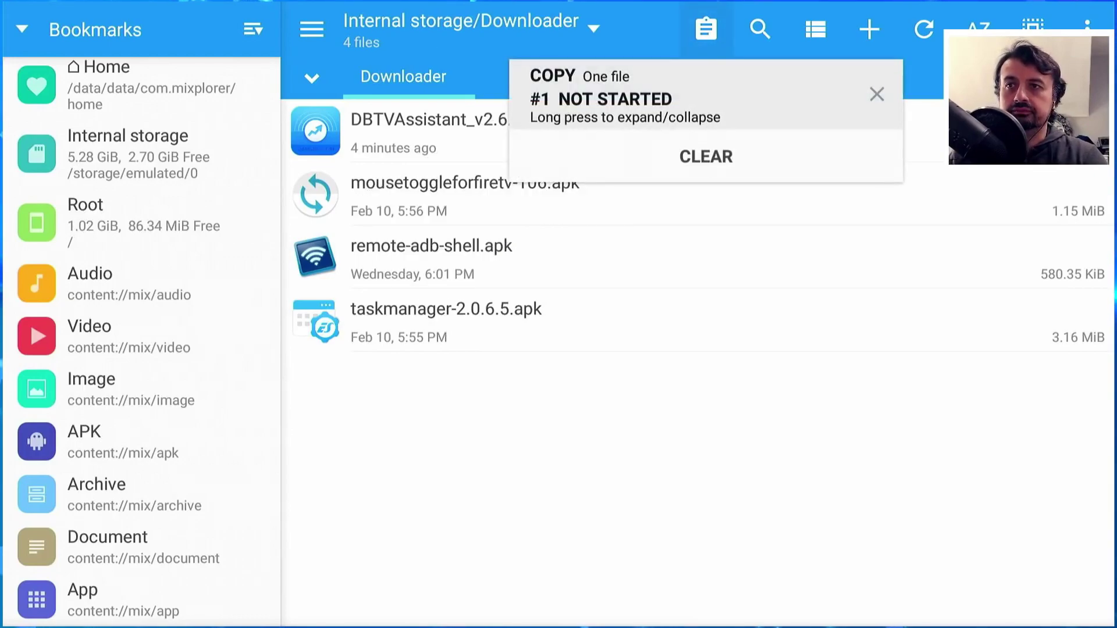
pyautogui.press('Return')
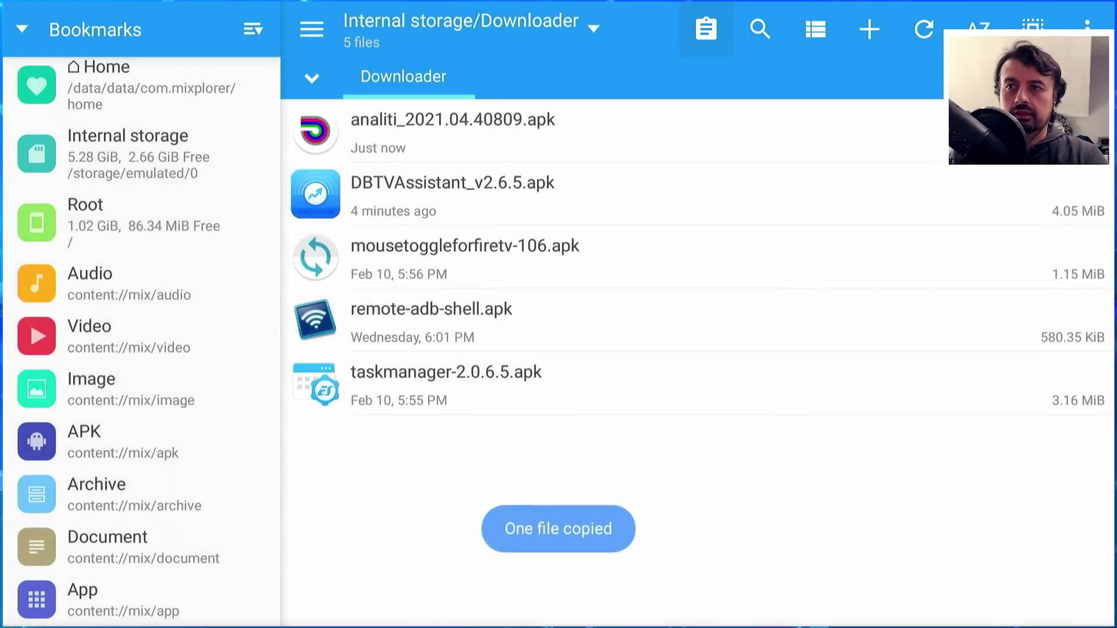
pyautogui.press('Down')
pyautogui.press('Down')
pyautogui.press('Up')
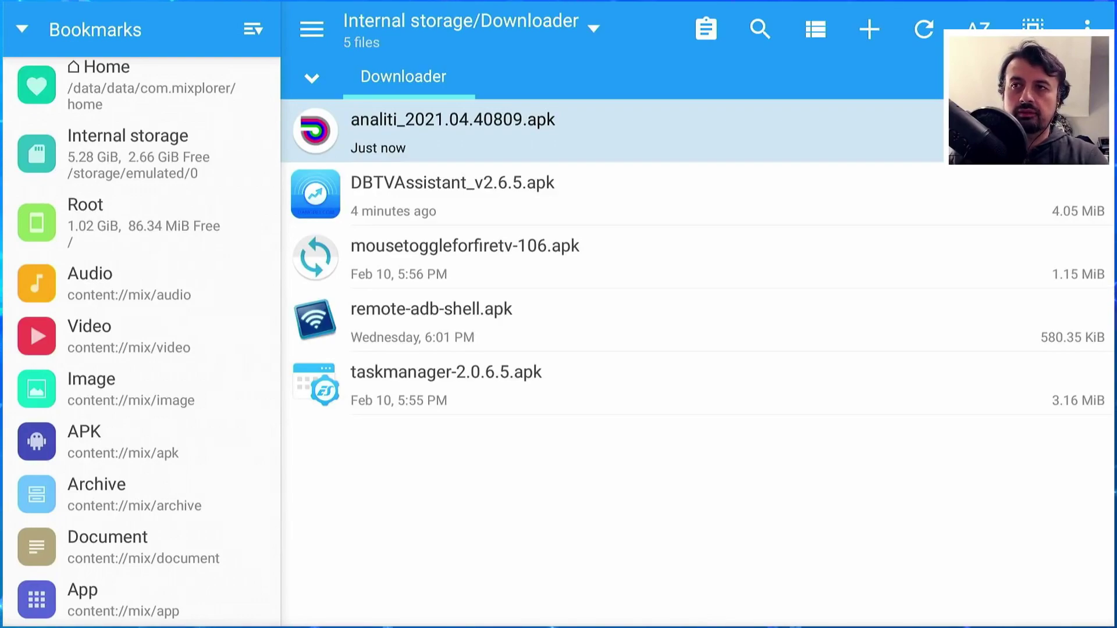
pyautogui.press('Home')
pyautogui.press('Right')
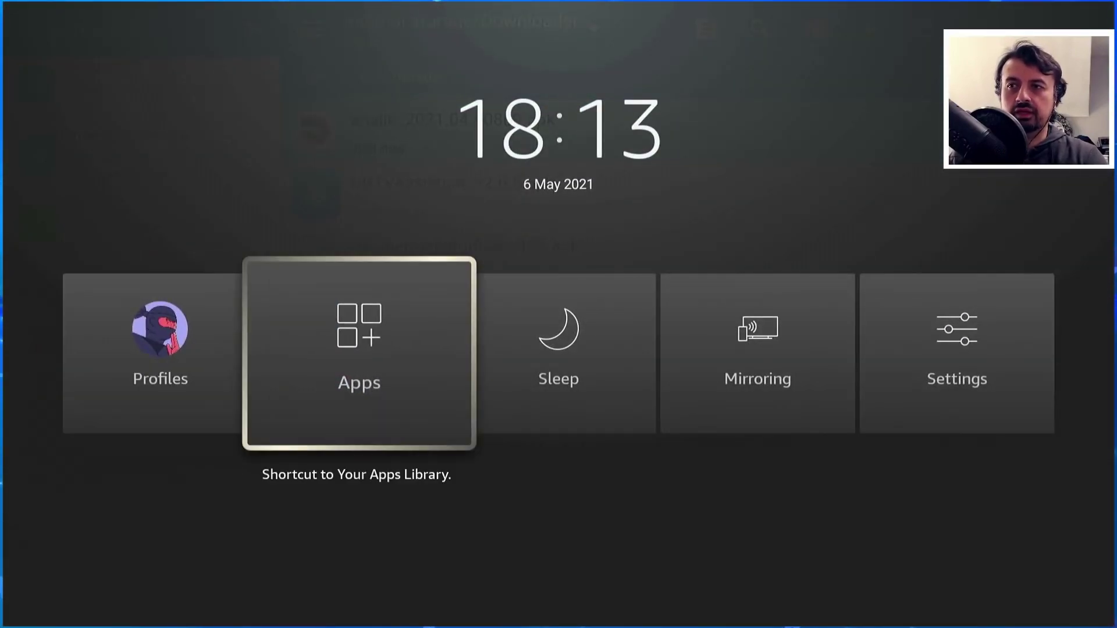
# Step: Uninstall analiti from Your Apps & Channels, then launch MiXplorer
pyautogui.press('Return')
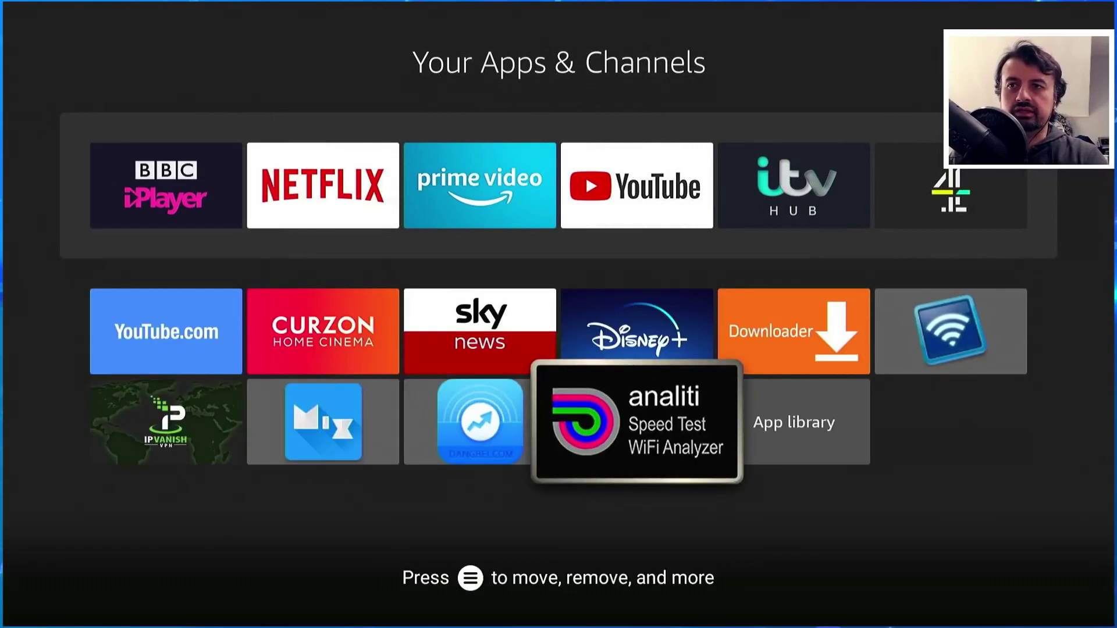
pyautogui.press('Menu')
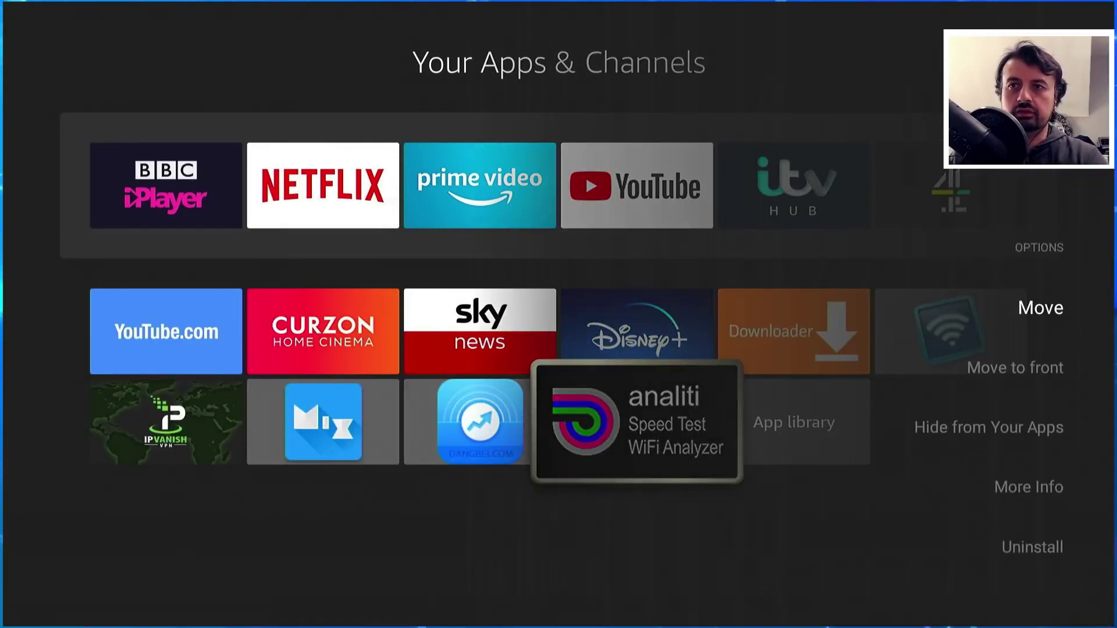
pyautogui.press('Down')
pyautogui.press('Down')
pyautogui.press('Down')
pyautogui.press('Down')
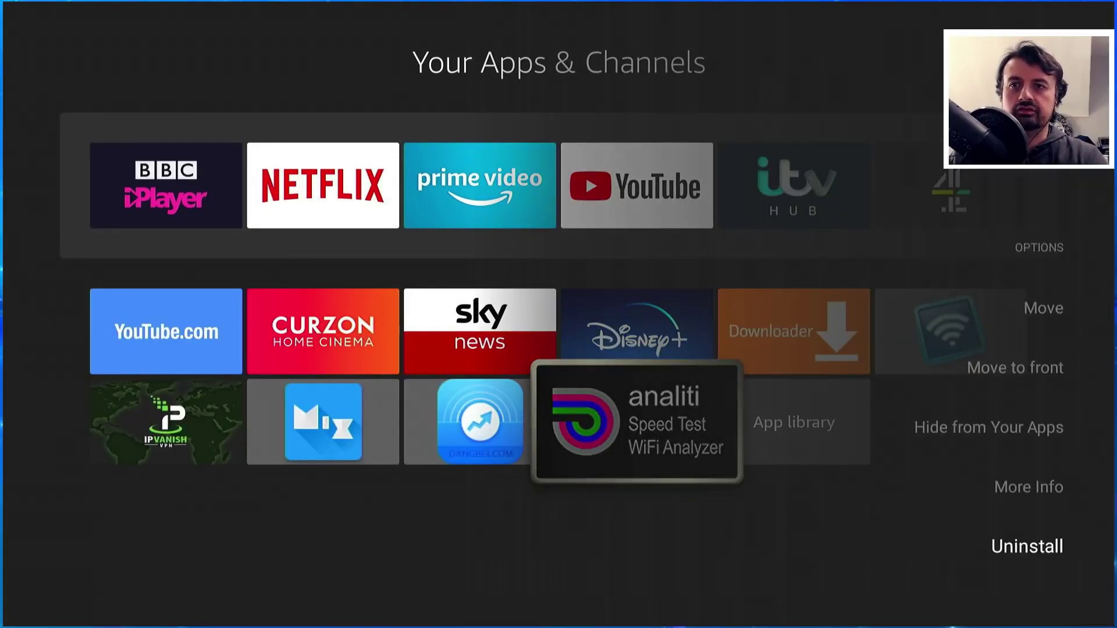
pyautogui.press('Return')
pyautogui.press('Down')
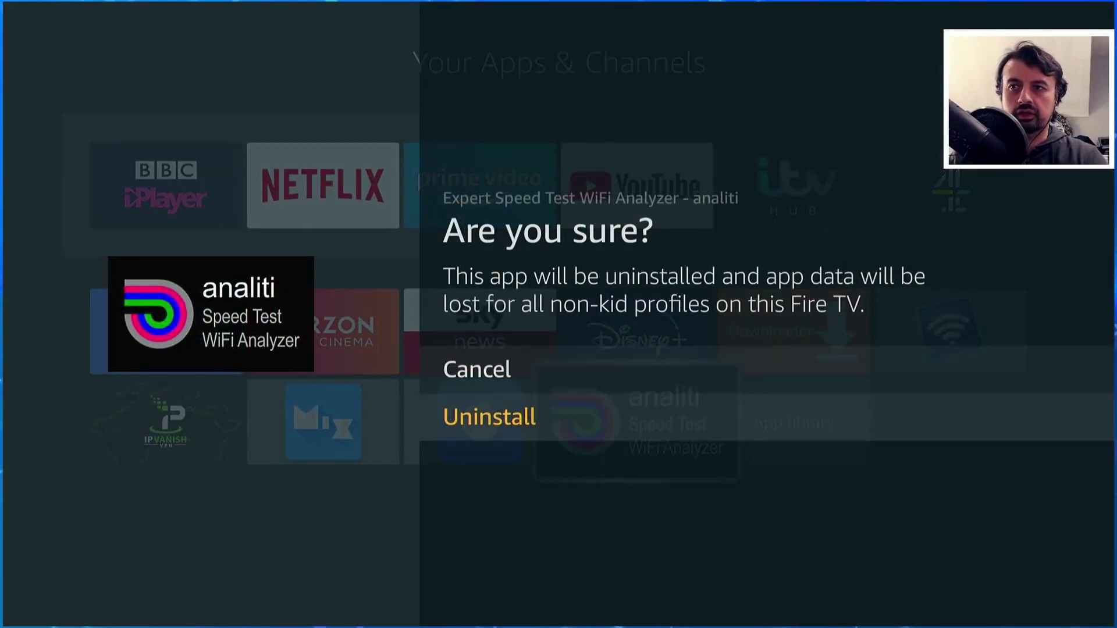
pyautogui.press('Return')
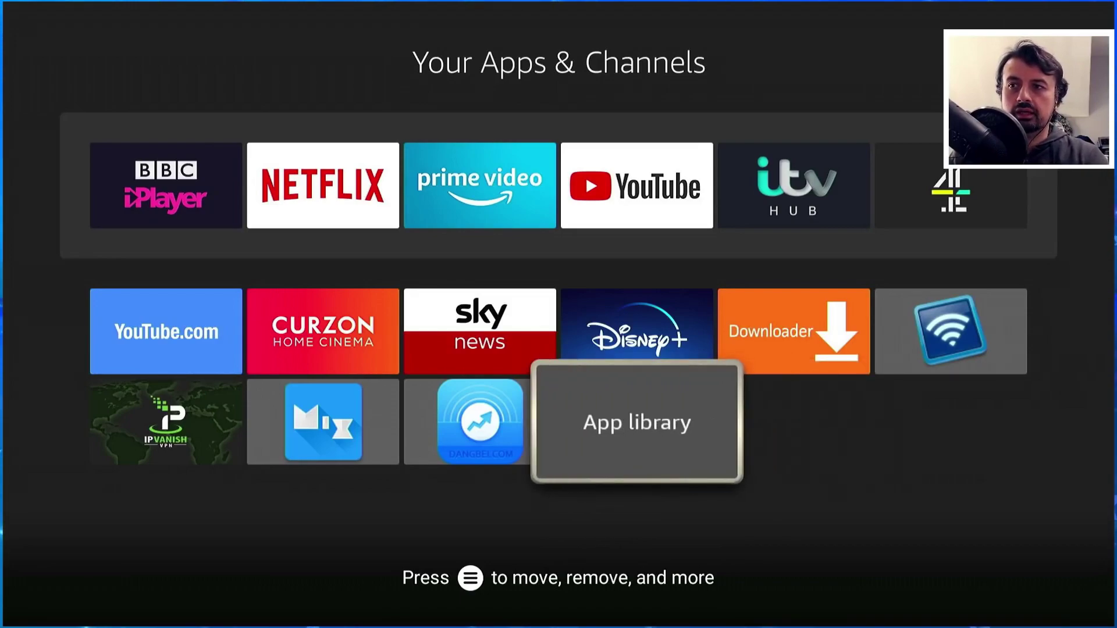
pyautogui.press('Left')
pyautogui.press('Left')
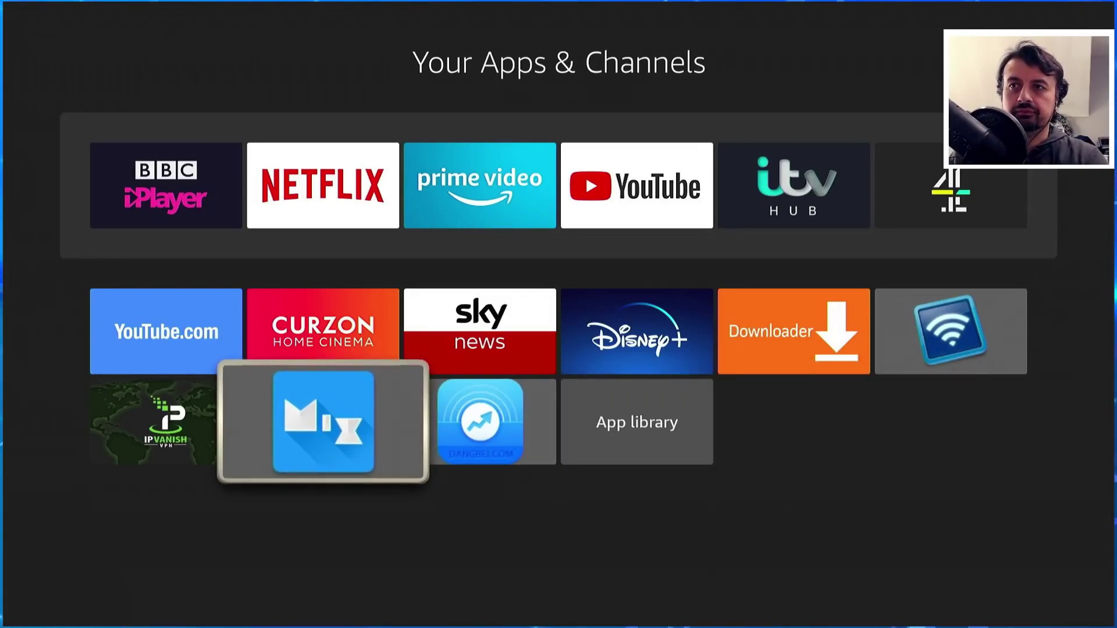
pyautogui.press('Return')
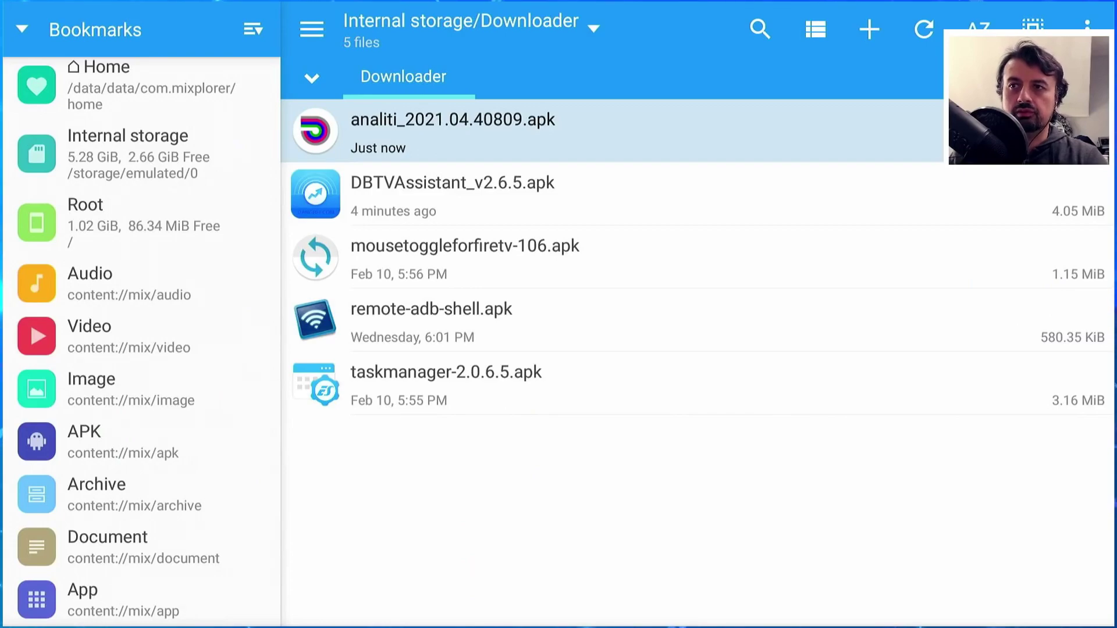
# Step: Install analiti_2021.04.40809.apk until 'Installed 1/1', then bring up the quick menu
pyautogui.press('Return')
pyautogui.press('Down')
pyautogui.press('Down')
pyautogui.press('Down')
pyautogui.press('Down')
pyautogui.press('Down')
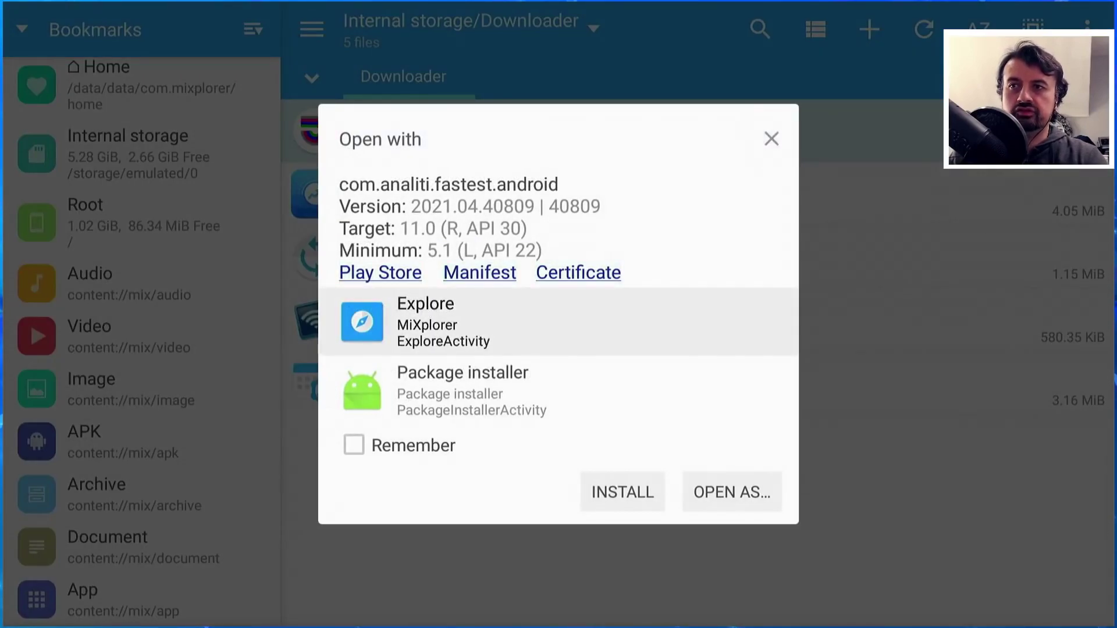
pyautogui.press('Return')
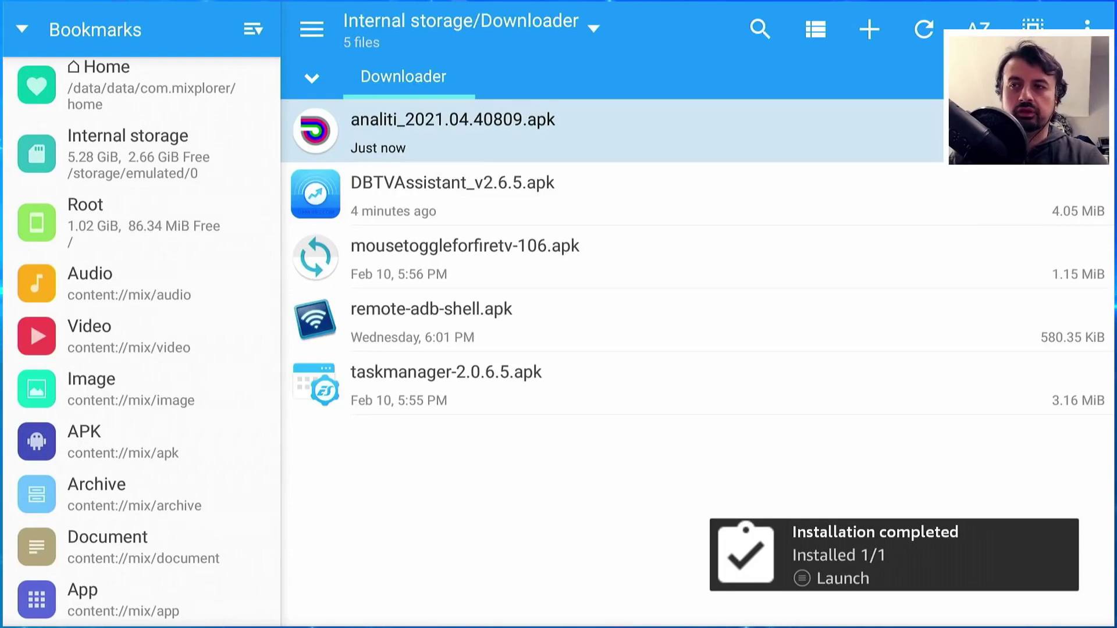
pyautogui.press('Home')
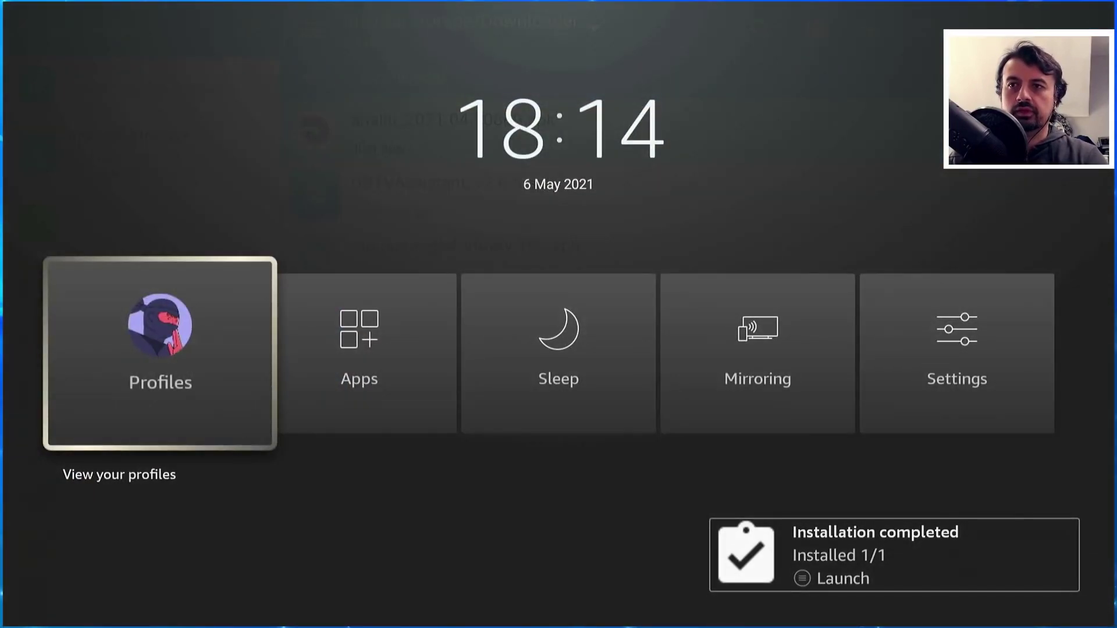
pyautogui.press('Right')
pyautogui.press('Right')
pyautogui.press('Right')
pyautogui.press('Right')
# Step: Browse Manage Installed Applications to analiti, version 2021.04.40809, using 51.43 MB
pyautogui.press('Return')
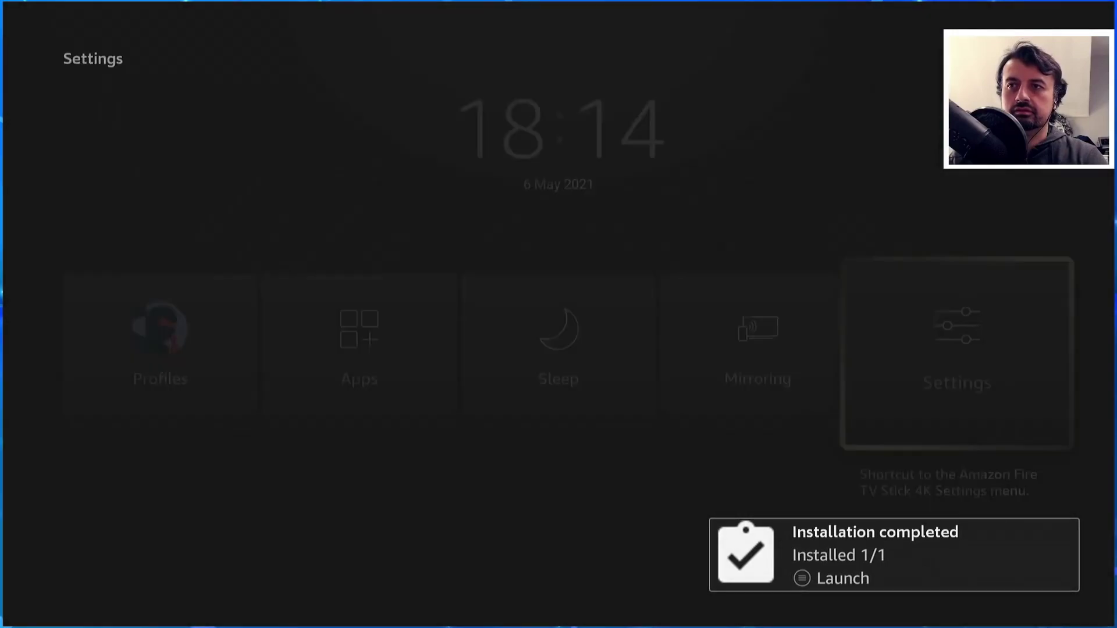
pyautogui.press('Right')
pyautogui.press('Up')
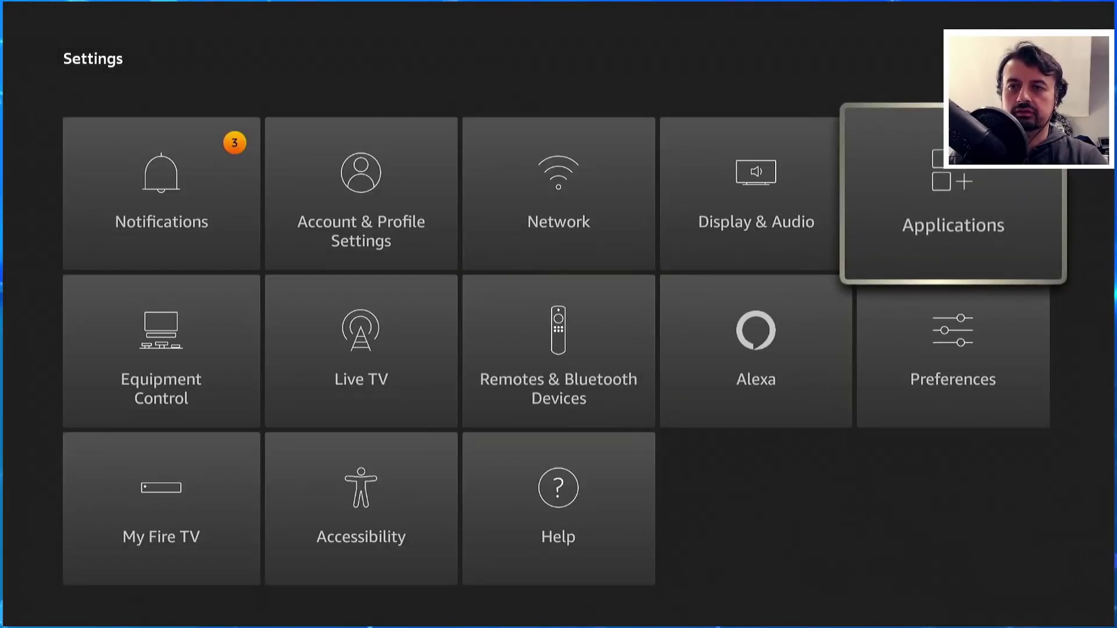
pyautogui.press('Return')
pyautogui.press('Down')
pyautogui.press('Down')
pyautogui.press('Down')
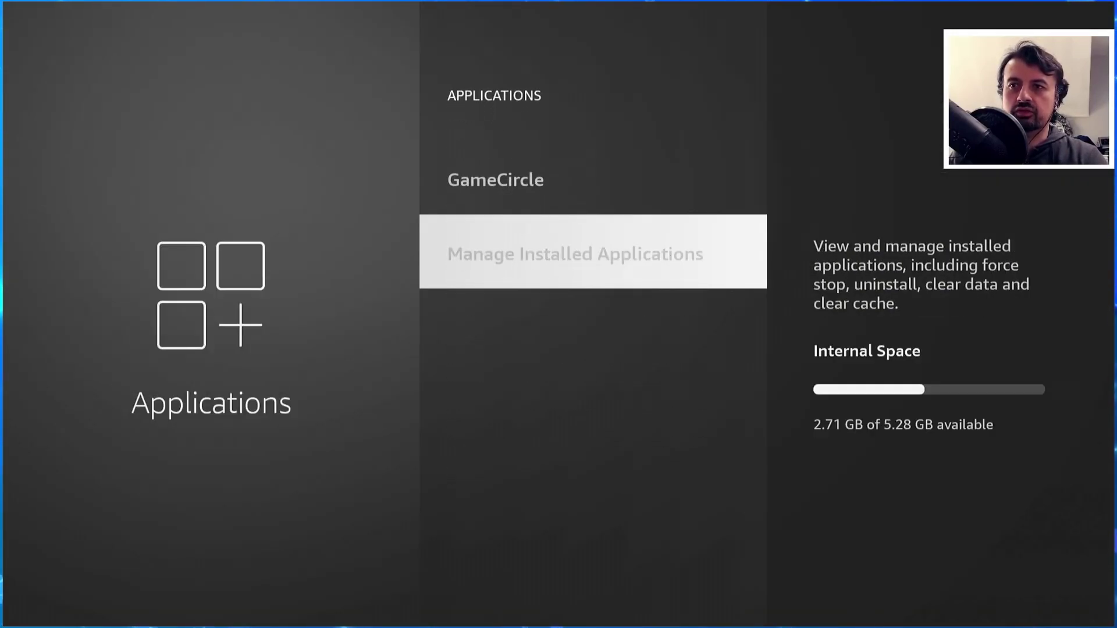
pyautogui.press('Return')
pyautogui.press('Down')
pyautogui.press('Down')
pyautogui.press('Down')
pyautogui.press('Down')
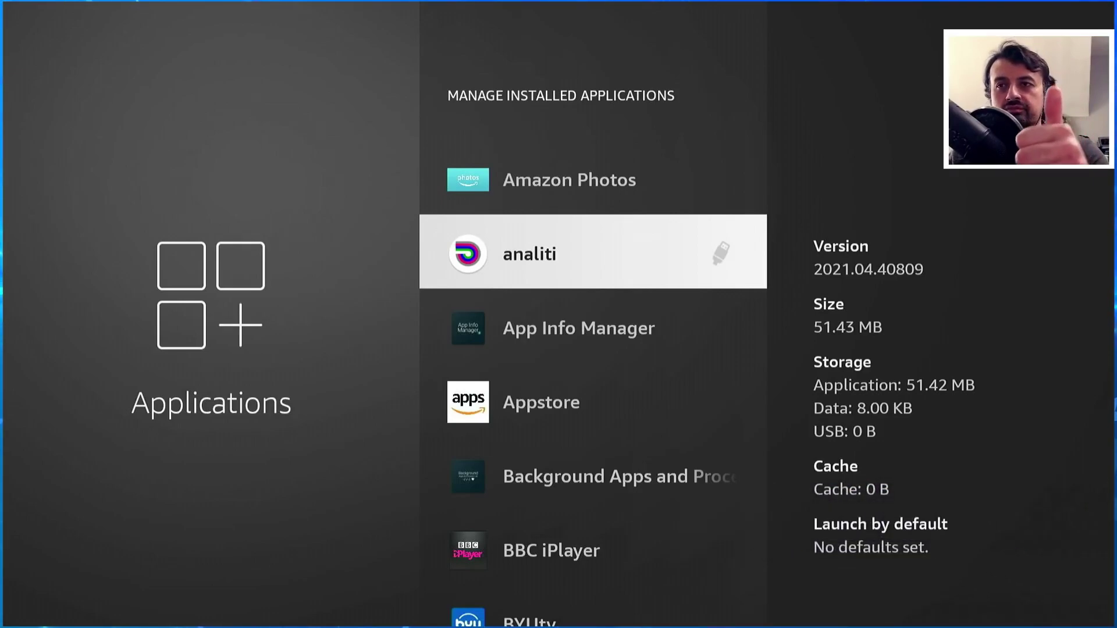
pyautogui.press('Up')
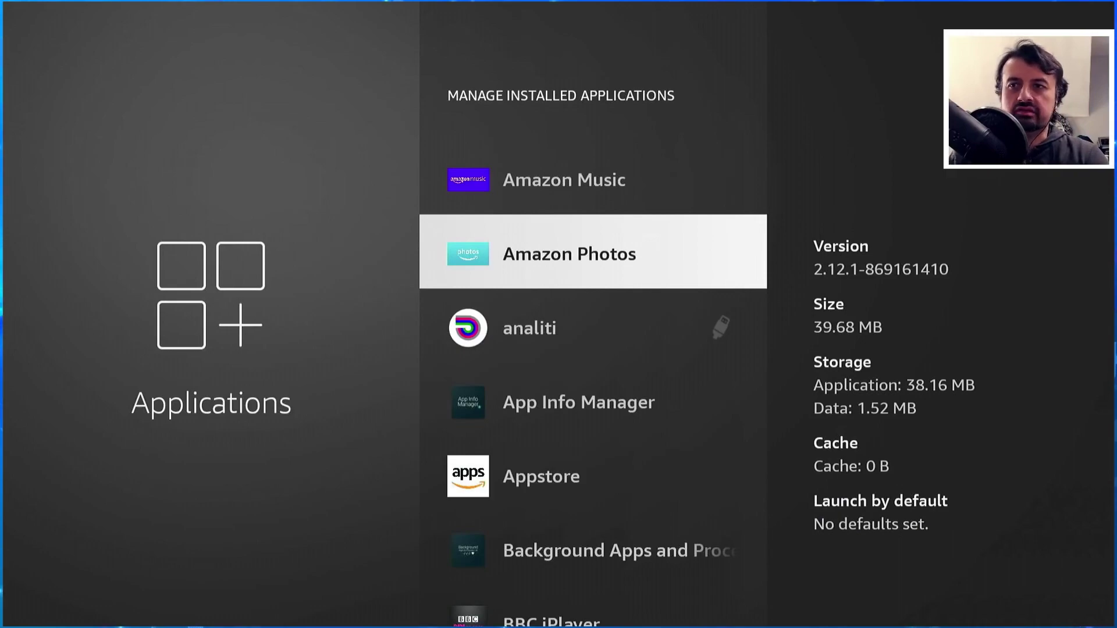
pyautogui.press('Down')
pyautogui.press('Down')
pyautogui.press('Down')
pyautogui.press('Down')
pyautogui.press('Down')
pyautogui.press('Down')
pyautogui.press('Down')
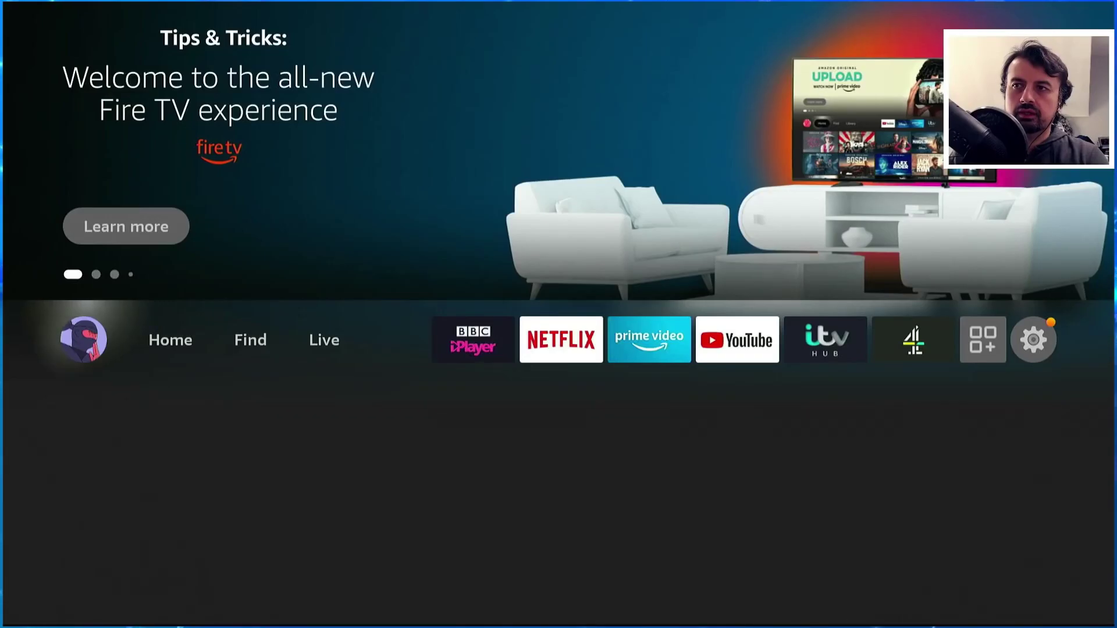
# Step: Visit the Find page to look up discovery+ in the Appstore
pyautogui.press('Right')
pyautogui.press('Right')
pyautogui.press('Down')
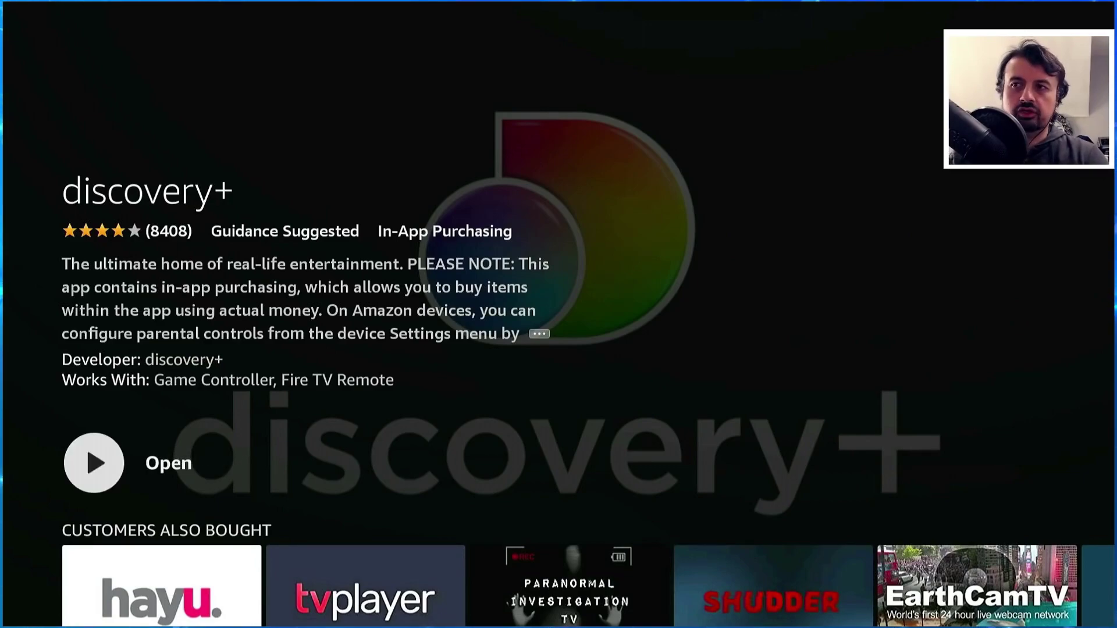
pyautogui.press('Home')
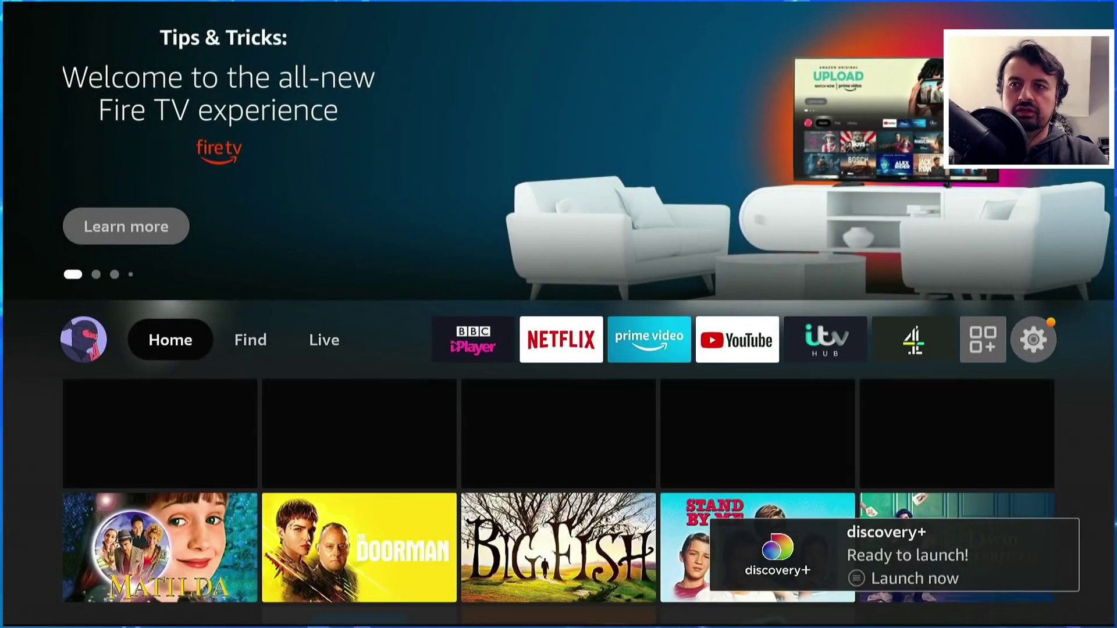
# Step: Confirm Discovery+ 1.3.0 (4.92 MB) appears in Manage Installed Applications
pyautogui.press('Right')
pyautogui.press('Right')
pyautogui.press('Right')
pyautogui.press('Right')
pyautogui.press('Right')
pyautogui.press('Right')
pyautogui.press('Right')
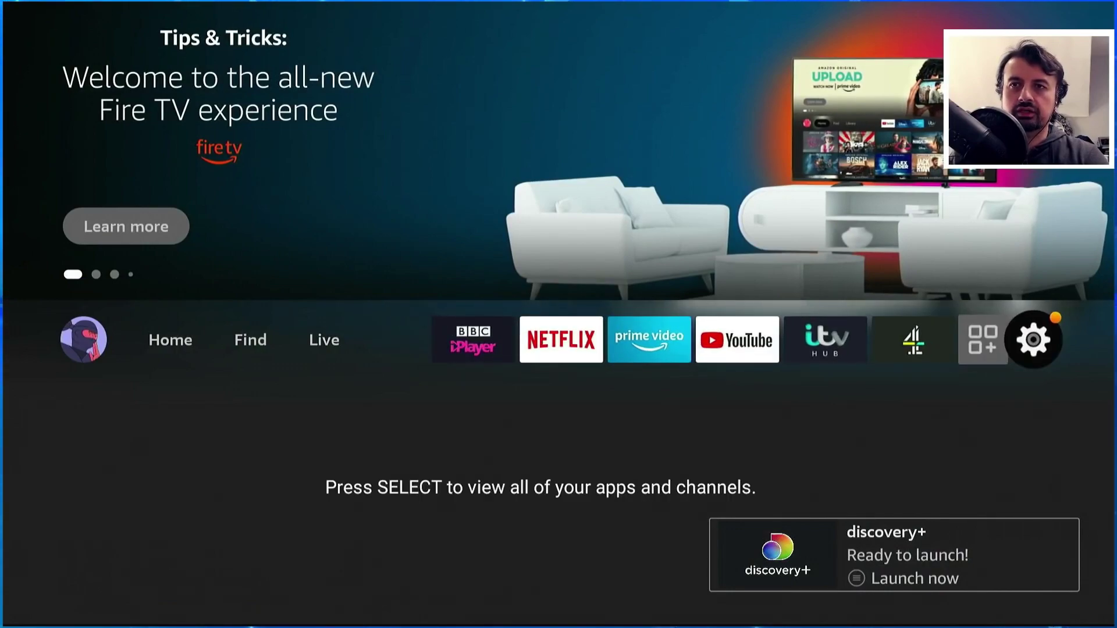
pyautogui.press('Down')
pyautogui.press('Right')
pyautogui.press('Right')
pyautogui.press('Right')
pyautogui.press('Right')
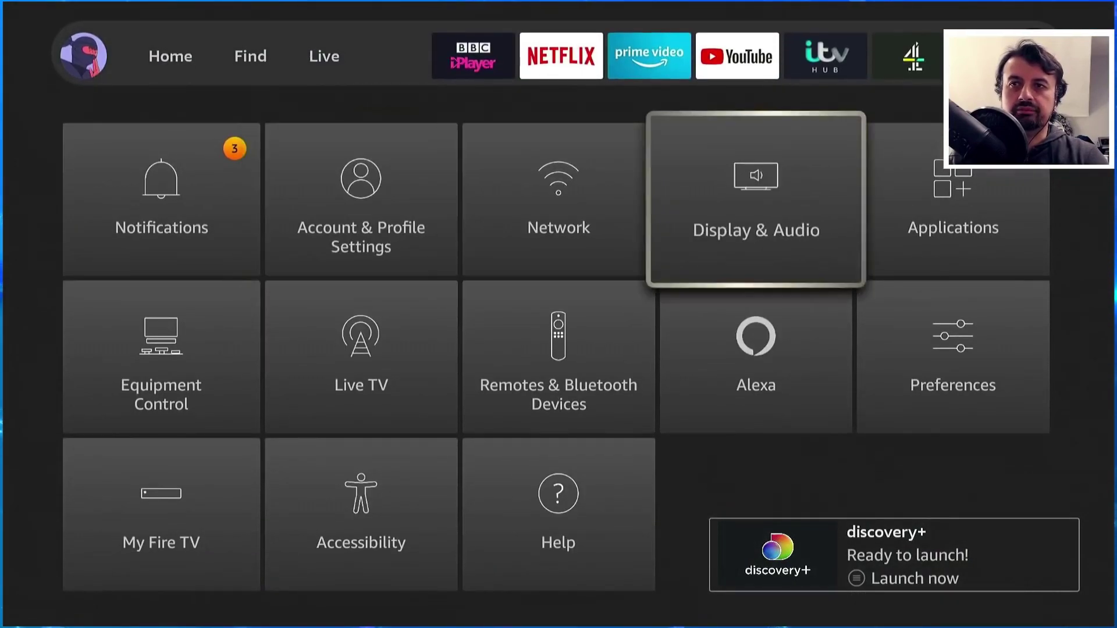
pyautogui.press('Return')
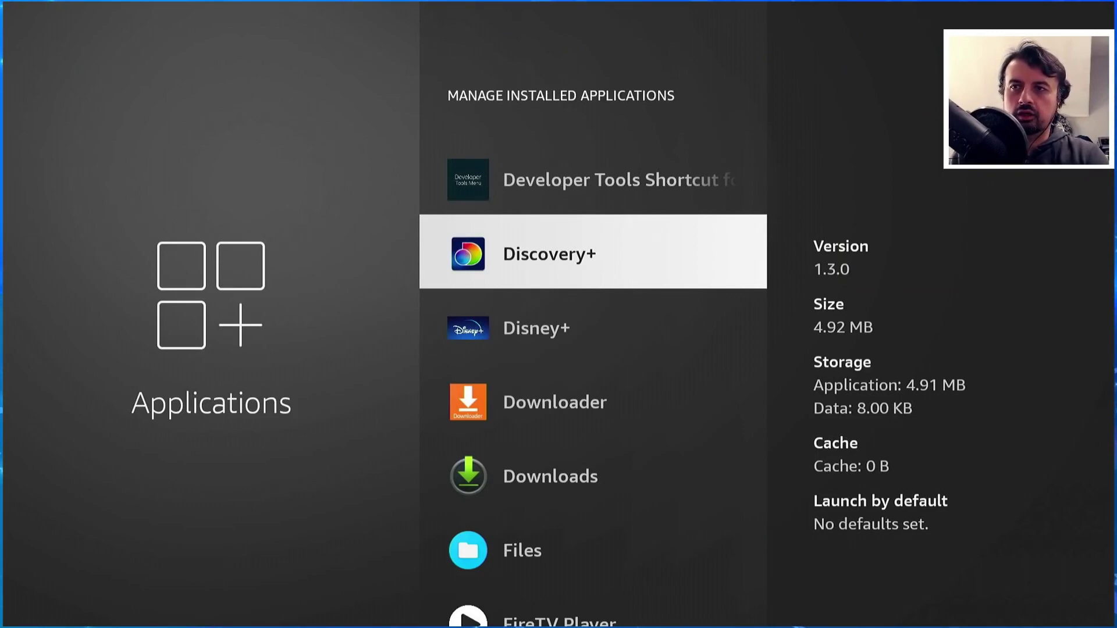
pyautogui.press('Home')
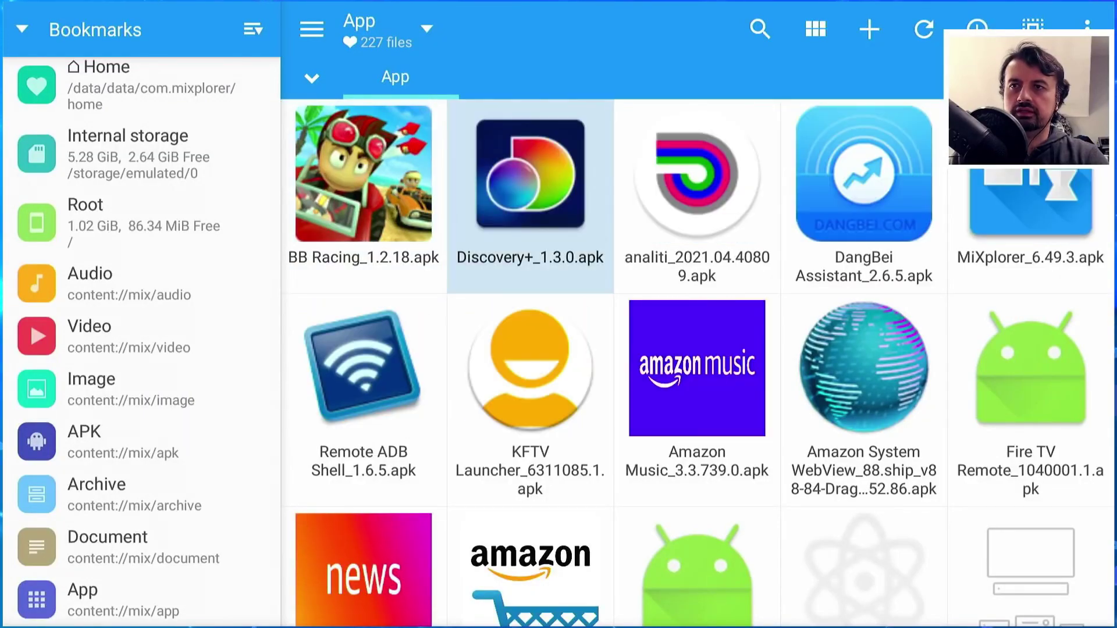
# Step: Select Discovery+_1.3.0.apk and BB Racing_1.2.18.apk and copy them
pyautogui.press('Down')
pyautogui.press('Up')
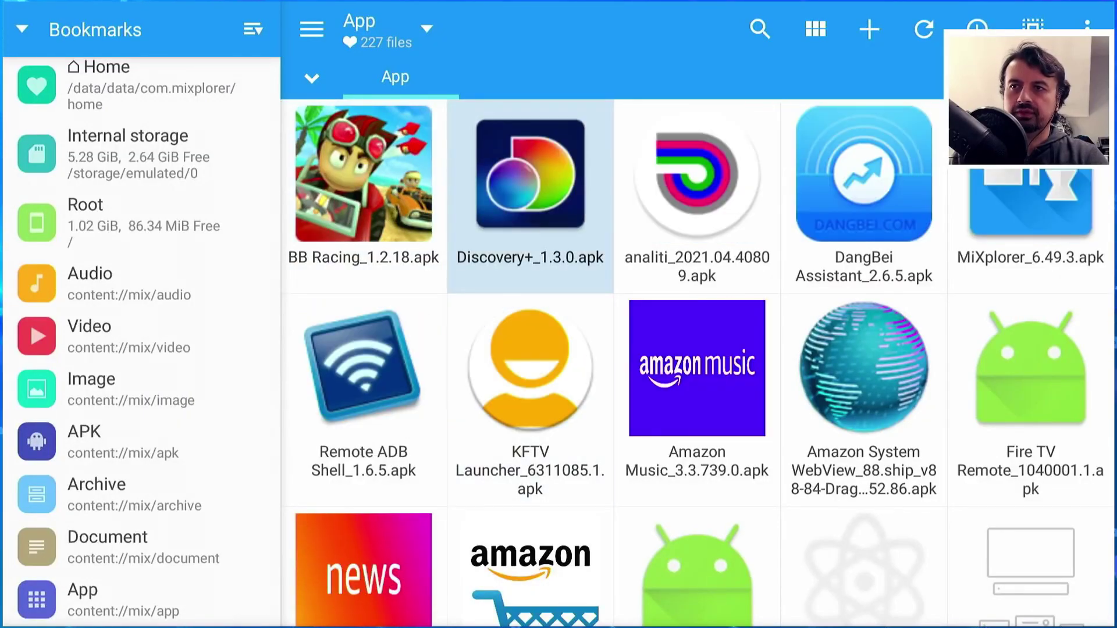
pyautogui.press('Return')
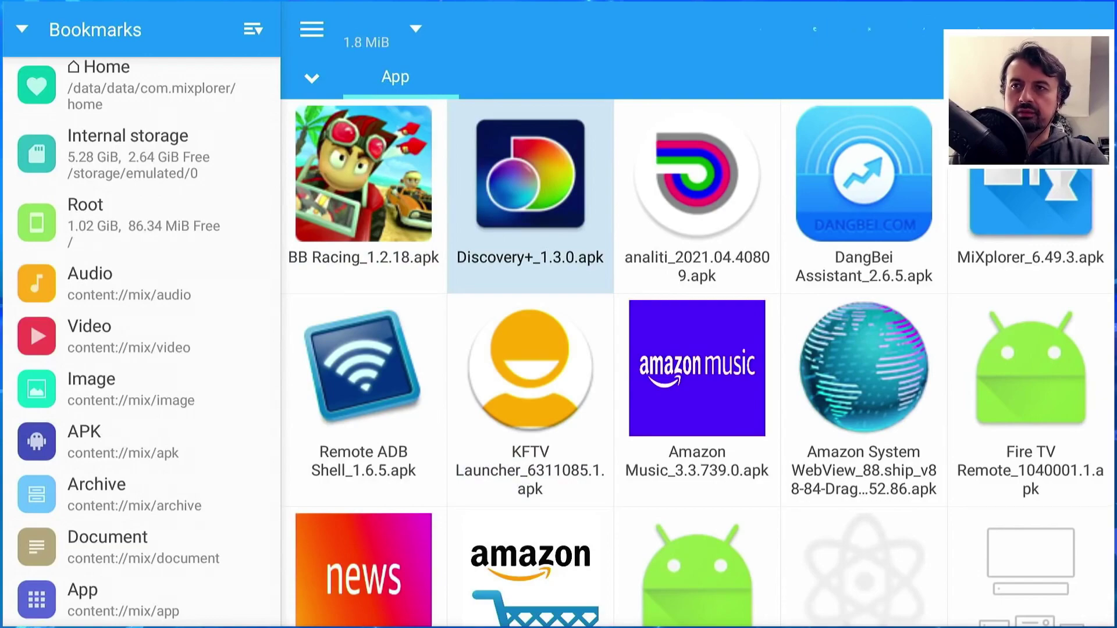
pyautogui.press('Left')
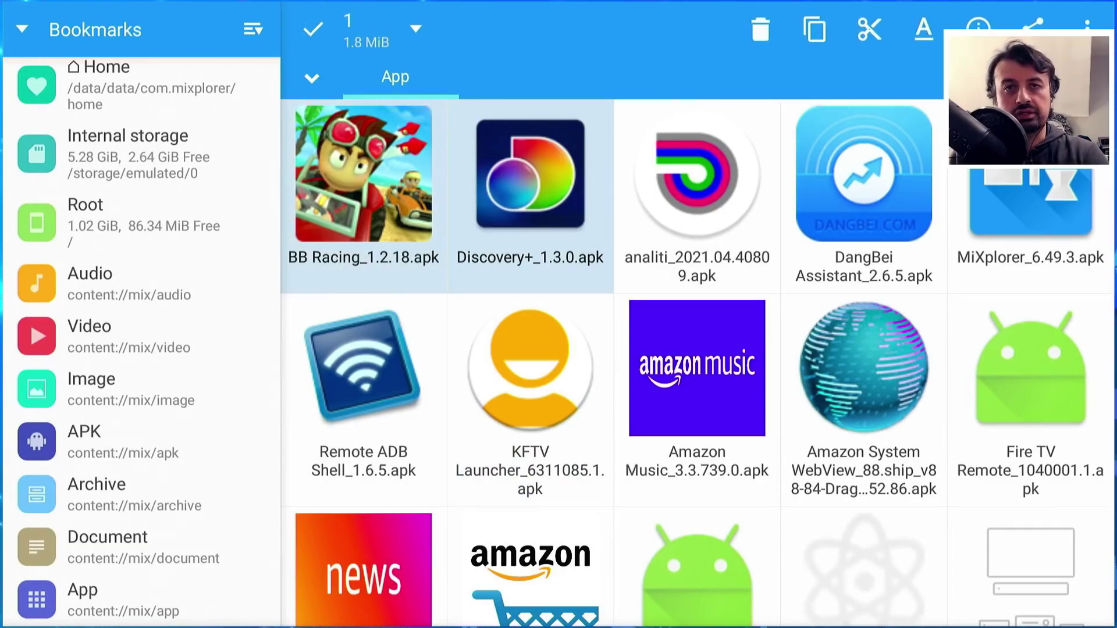
pyautogui.press('Return')
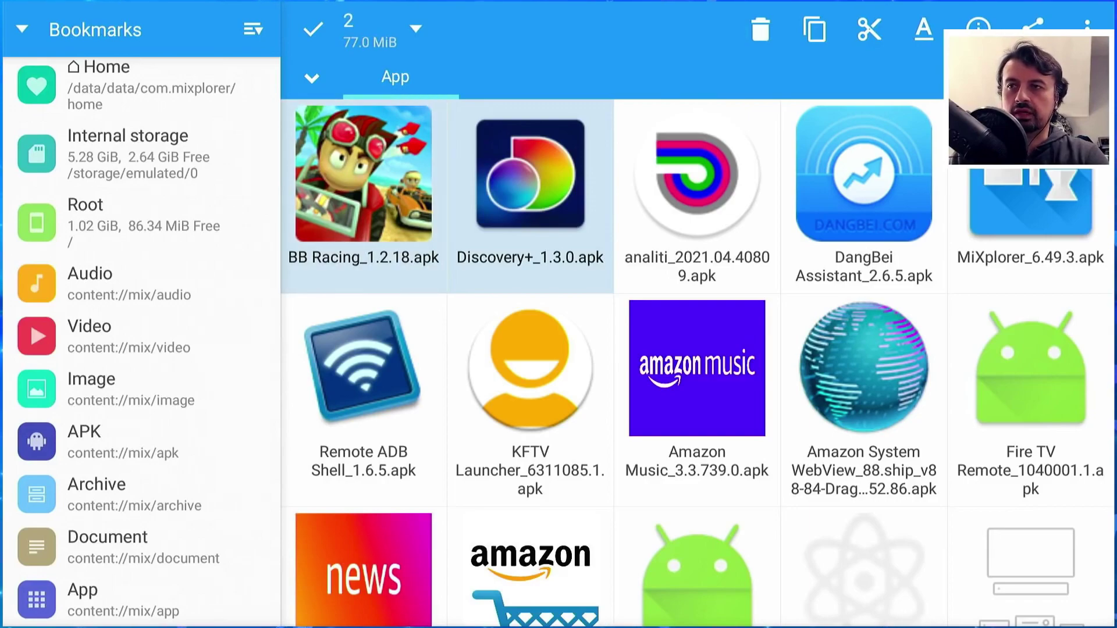
pyautogui.press('Up')
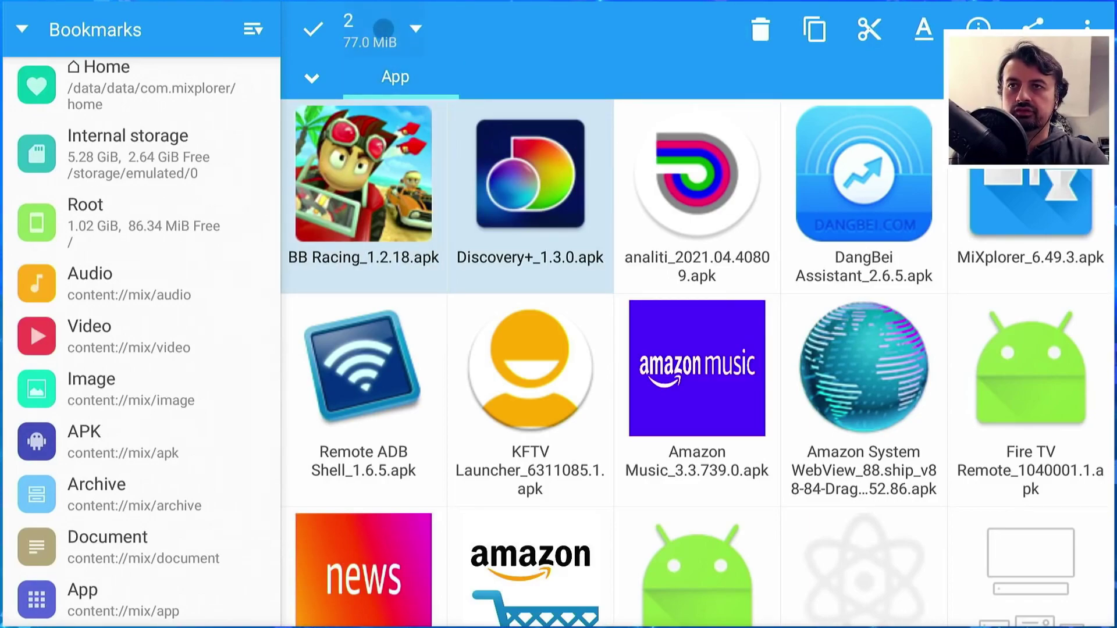
pyautogui.press('Up')
pyautogui.press('Right')
pyautogui.press('Right')
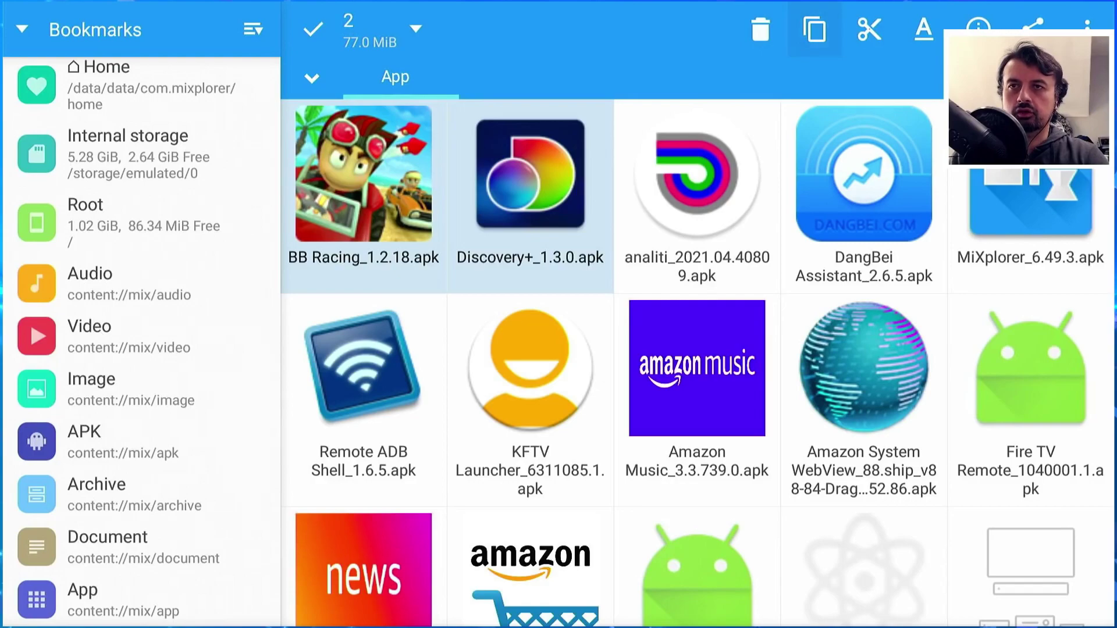
pyautogui.press('Return')
# Step: Paste the two APKs into Internal storage > Downloader, which now holds 7 files
pyautogui.press('Left')
pyautogui.press('Up')
pyautogui.press('Up')
pyautogui.press('Return')
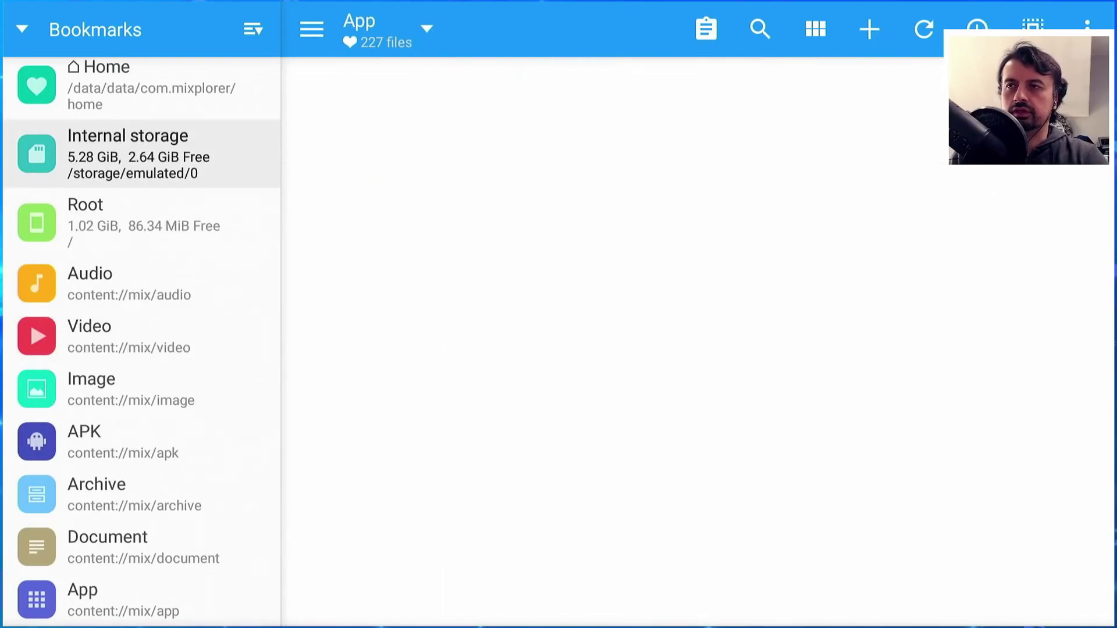
pyautogui.press('Right')
pyautogui.press('Down')
pyautogui.press('Down')
pyautogui.press('Down')
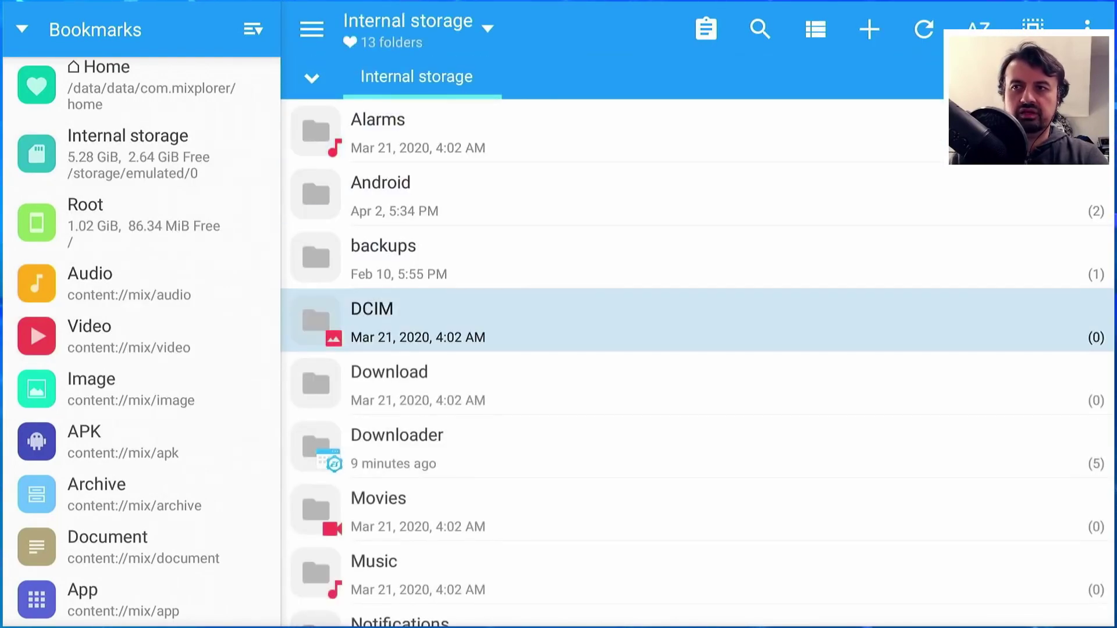
pyautogui.press('Down')
pyautogui.press('Down')
pyautogui.press('Return')
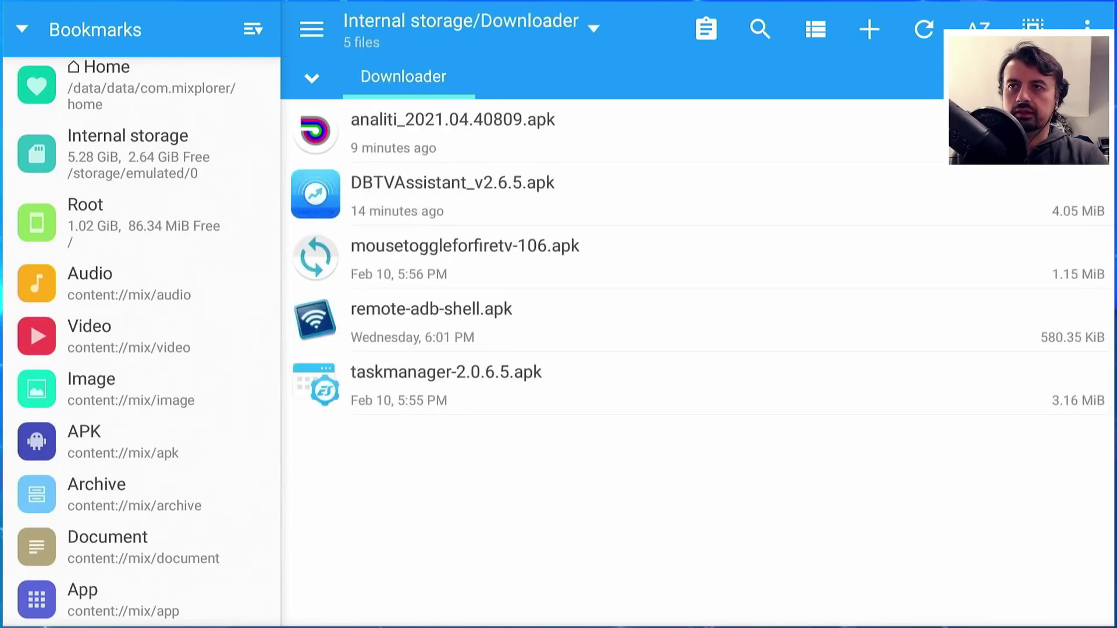
pyautogui.press('Up')
pyautogui.press('Right')
pyautogui.press('Return')
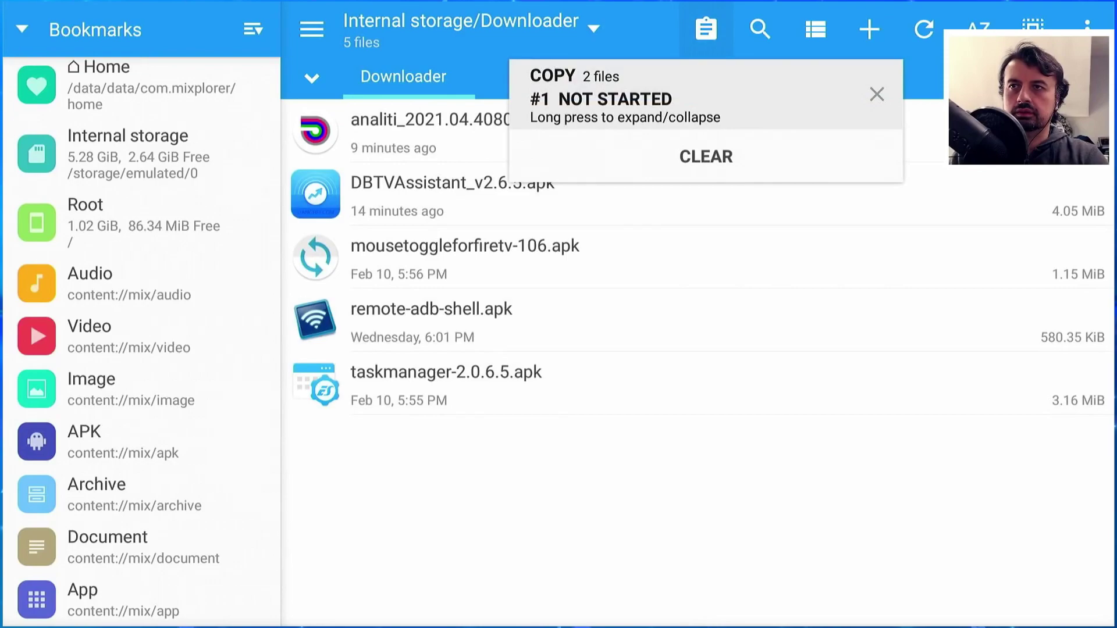
pyautogui.press('Return')
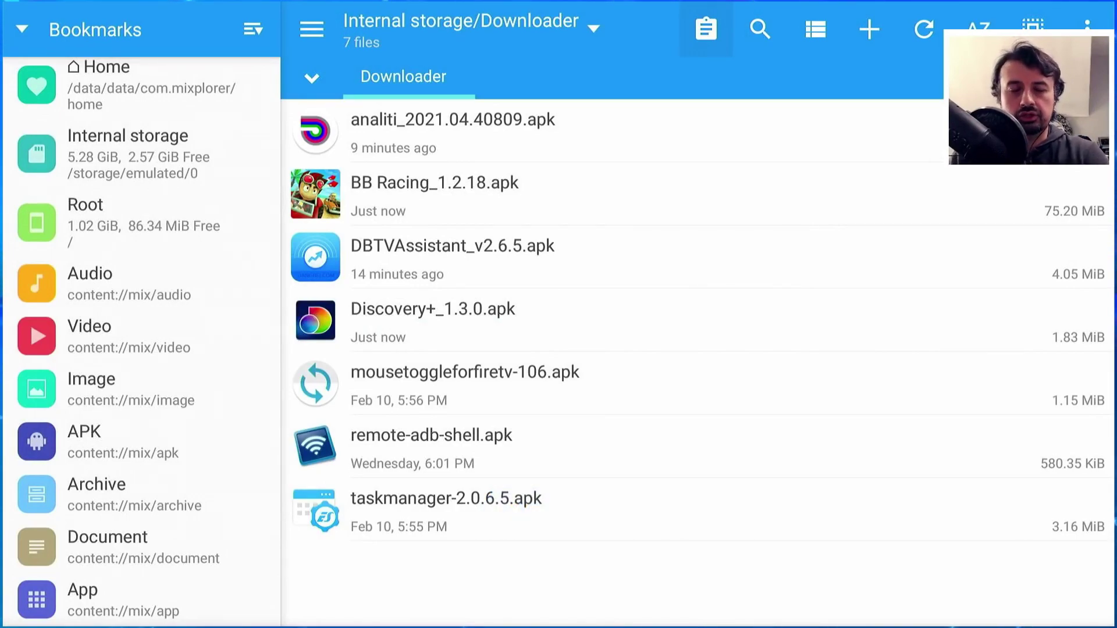
pyautogui.press('Down')
pyautogui.press('Down')
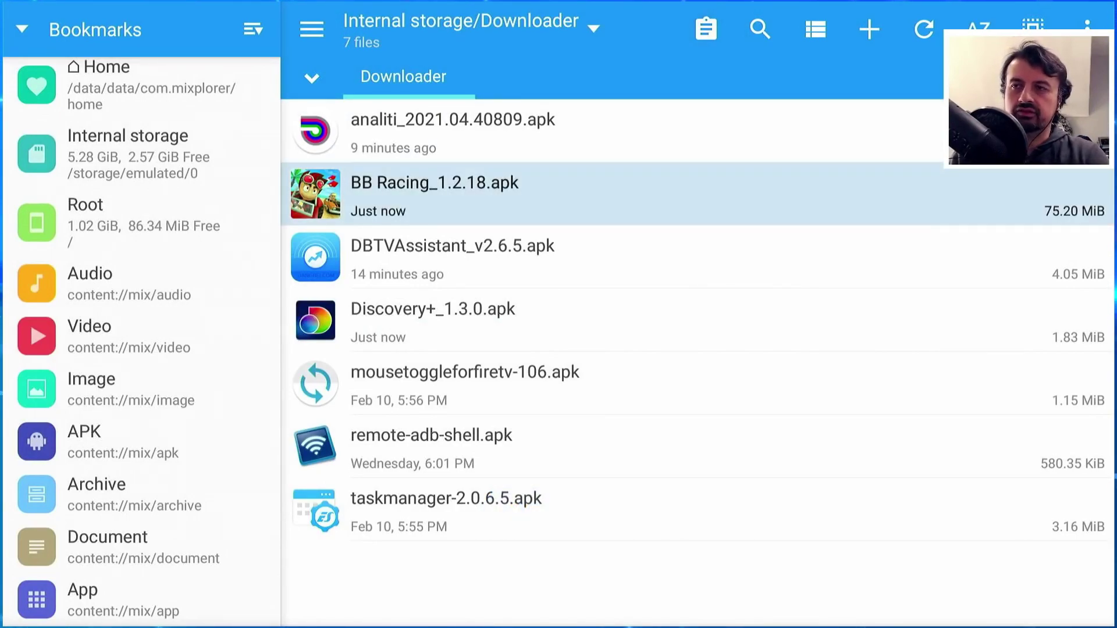
# Step: Uninstall Discovery+ from Manage Installed Applications
pyautogui.press('Home')
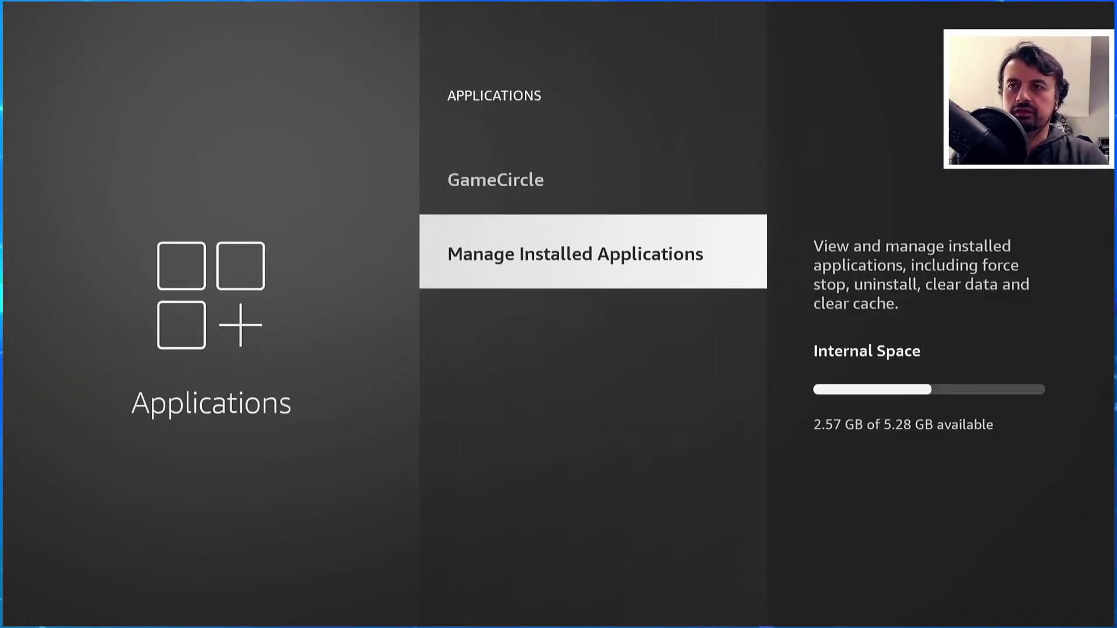
pyautogui.press('Return')
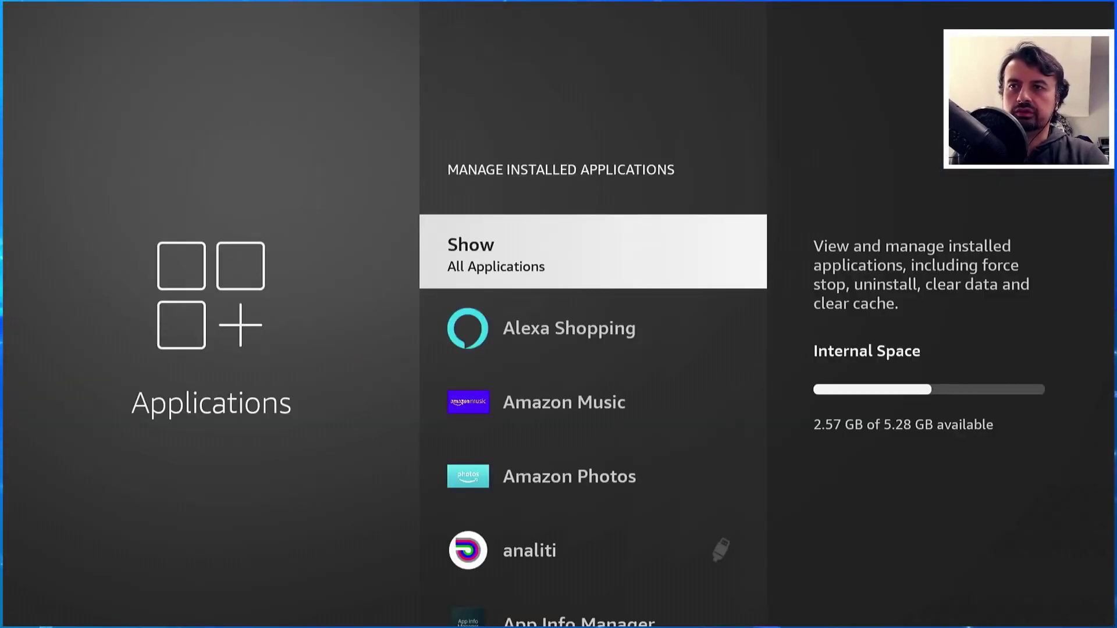
pyautogui.press('Down')
pyautogui.press('Down')
pyautogui.press('Down')
pyautogui.press('Down')
pyautogui.press('Down')
pyautogui.press('Down')
pyautogui.press('Down')
pyautogui.press('Down')
pyautogui.press('Down')
pyautogui.press('Down')
pyautogui.press('Down')
pyautogui.press('Down')
pyautogui.press('Down')
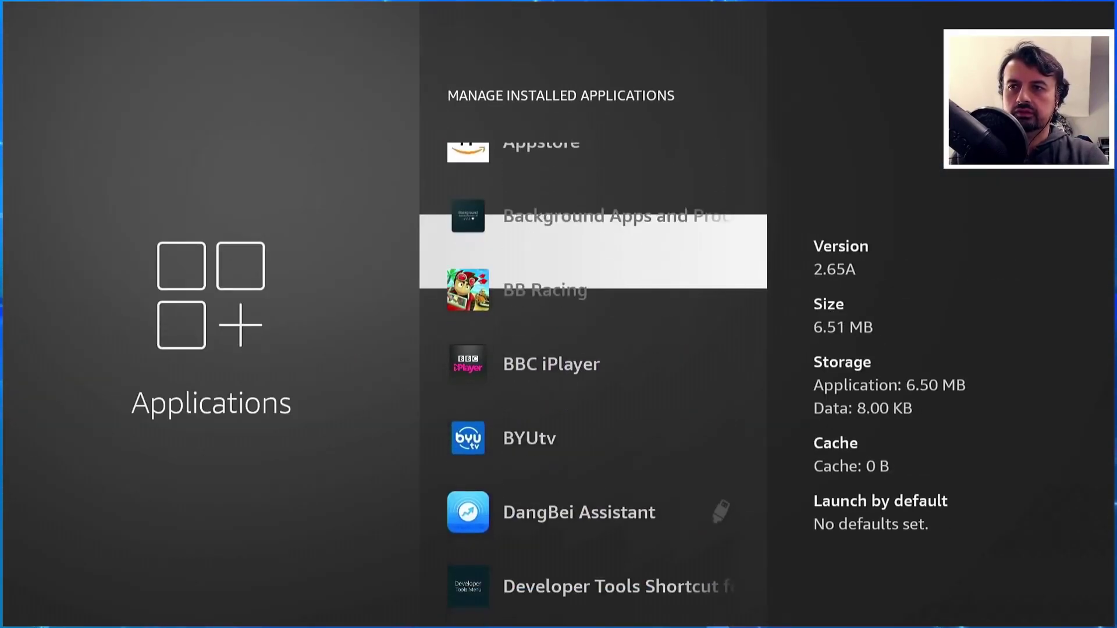
pyautogui.press('Return')
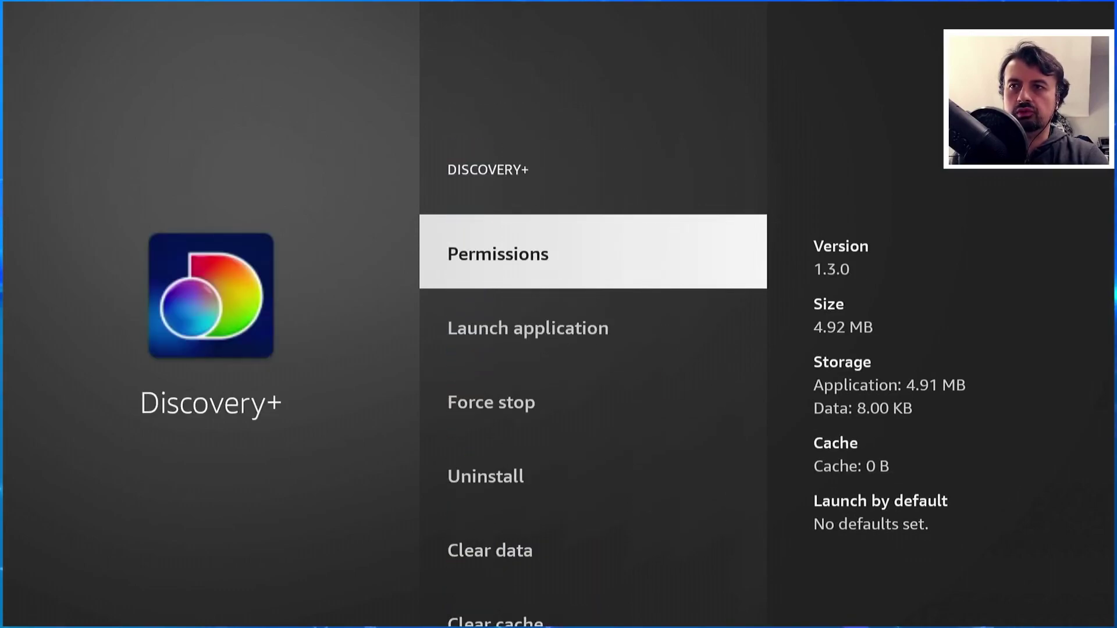
pyautogui.press('Down')
pyautogui.press('Down')
pyautogui.press('Down')
pyautogui.press('Return')
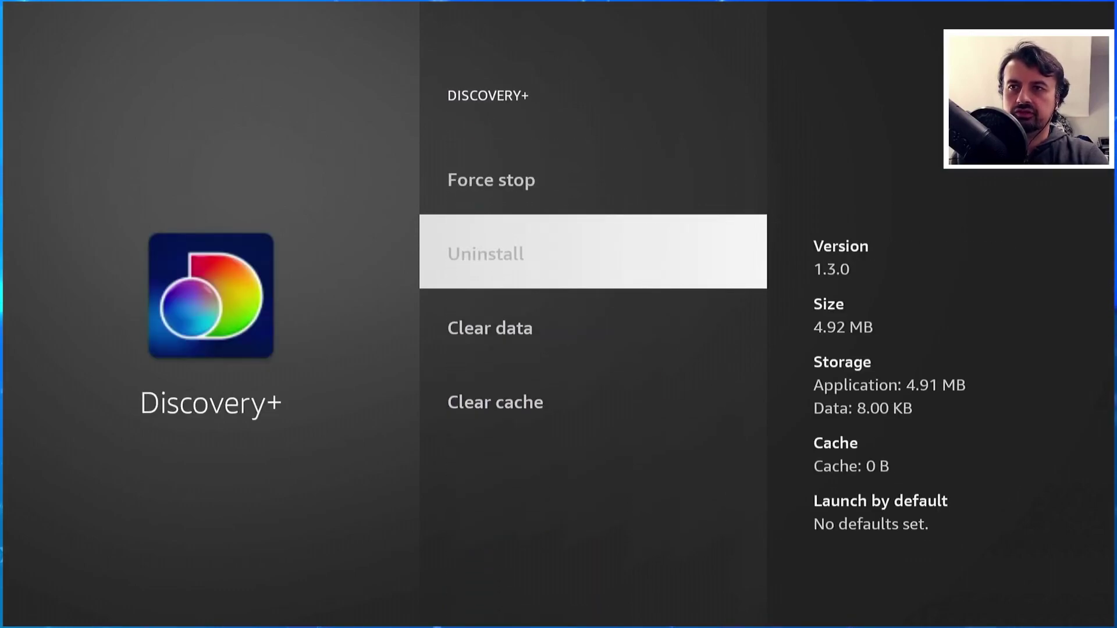
pyautogui.press('Return')
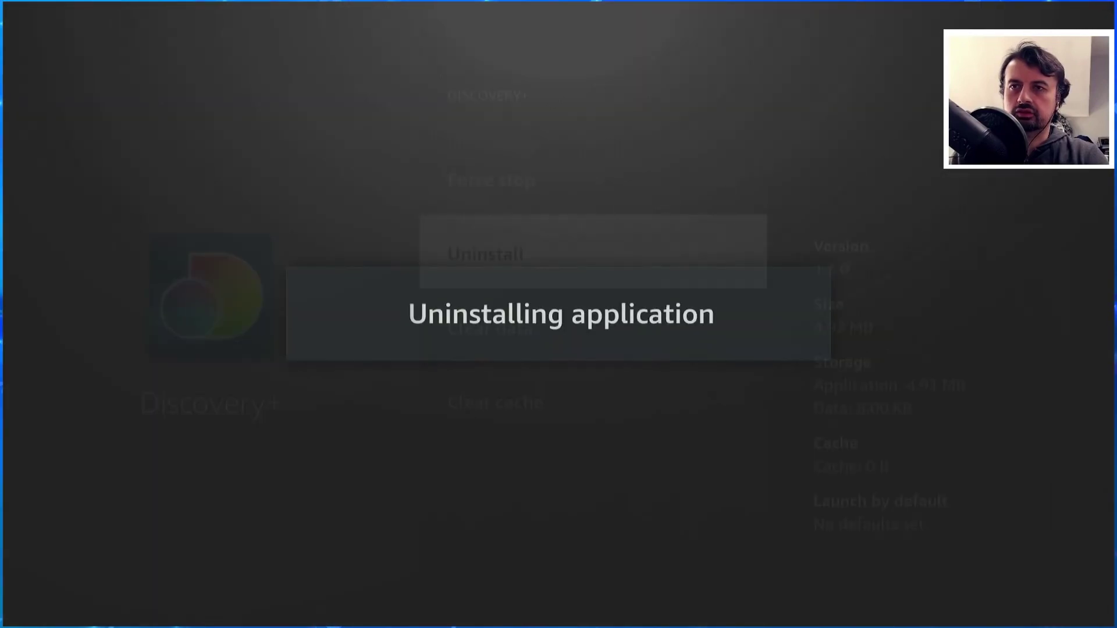
# Step: Uninstall BB Racing as well, then return to MiXplorer's Downloader folder
pyautogui.press('Up')
pyautogui.press('Up')
pyautogui.press('Up')
pyautogui.press('Up')
pyautogui.press('Up')
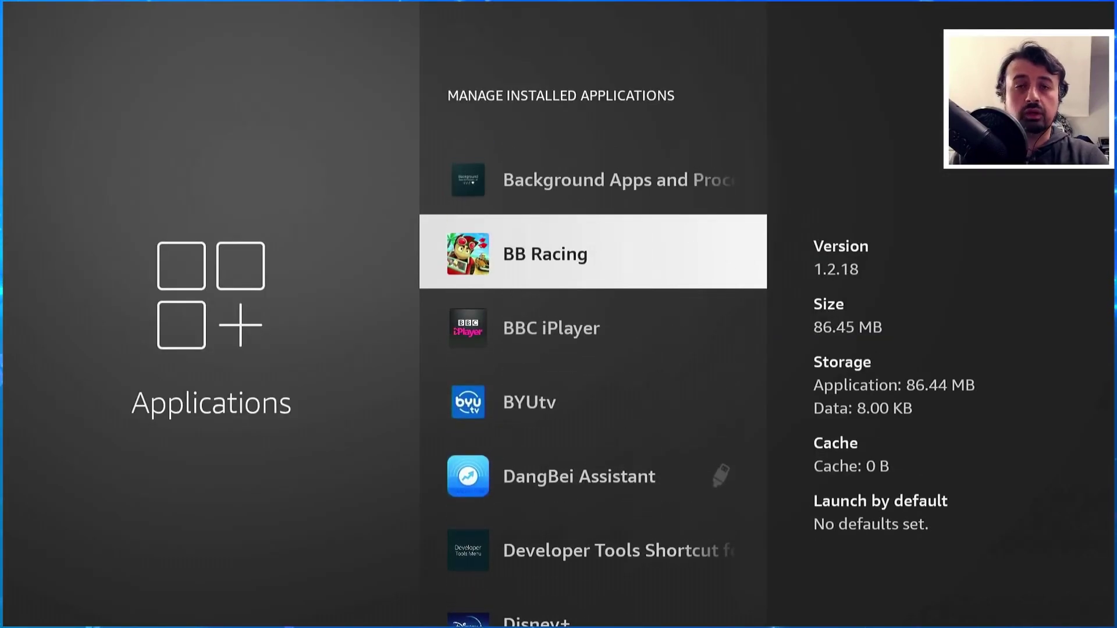
pyautogui.press('Return')
pyautogui.press('Down')
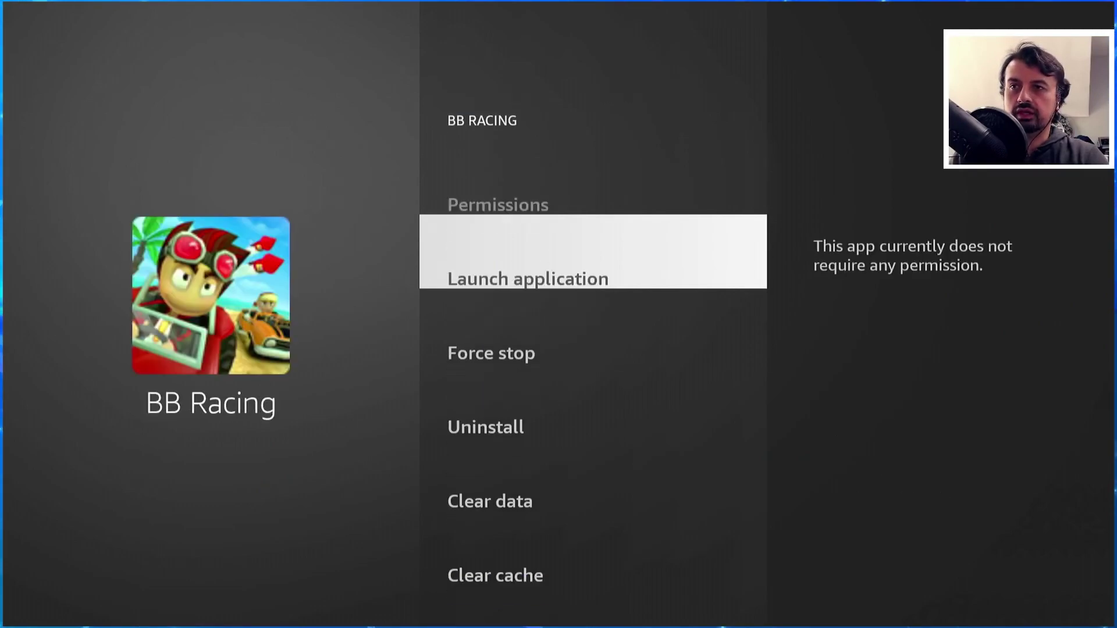
pyautogui.press('Down')
pyautogui.press('Down')
pyautogui.press('Down')
pyautogui.press('Up')
pyautogui.press('Return')
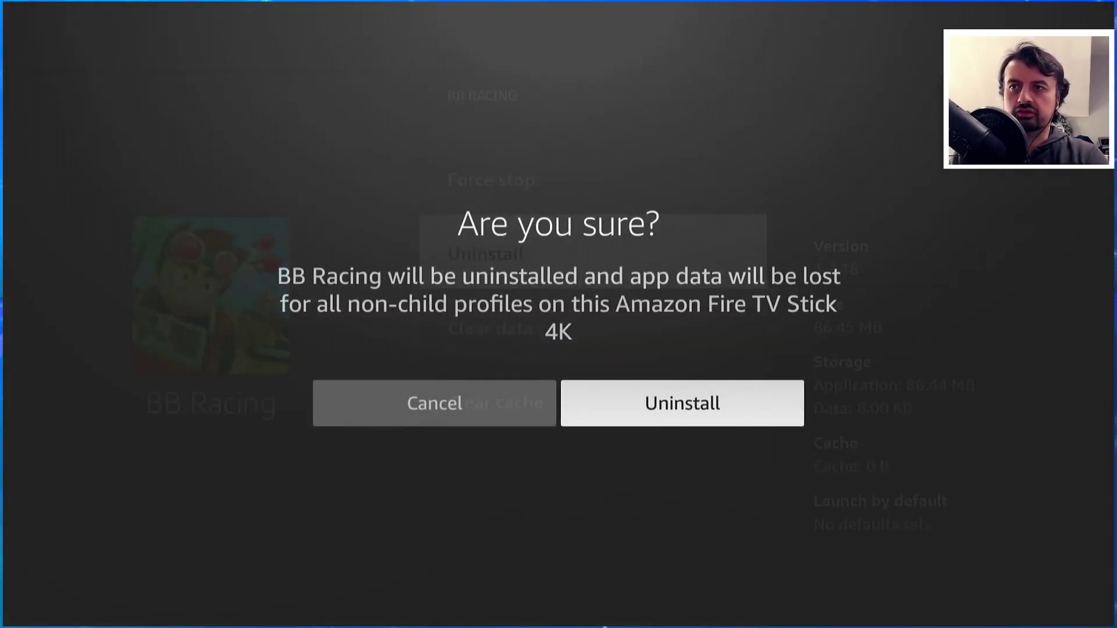
pyautogui.press('Return')
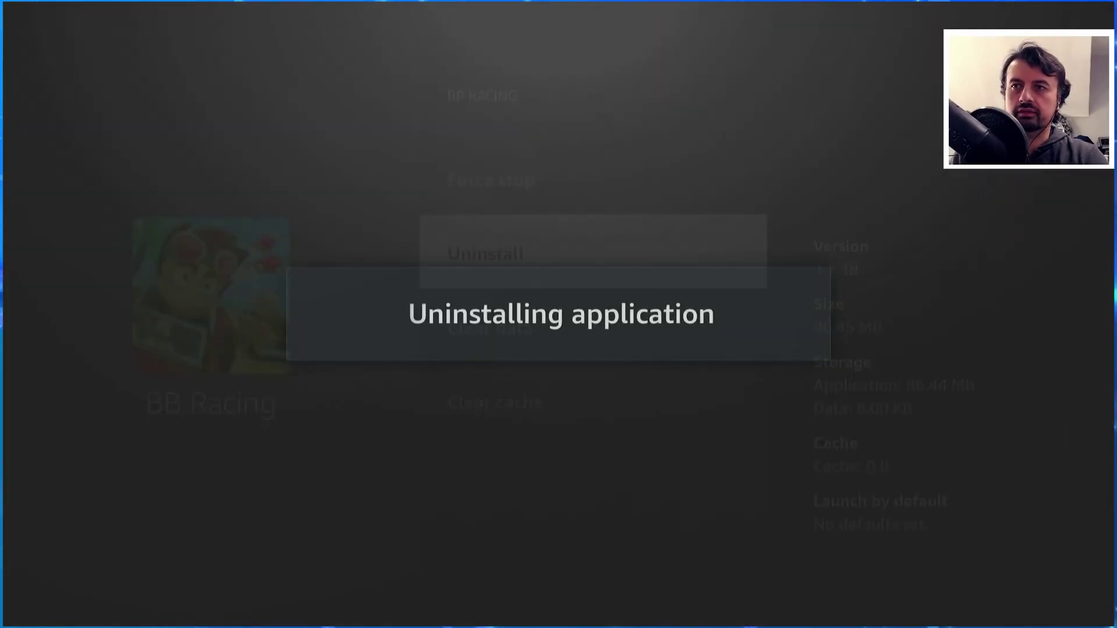
pyautogui.press('Down')
pyautogui.press('Escape')
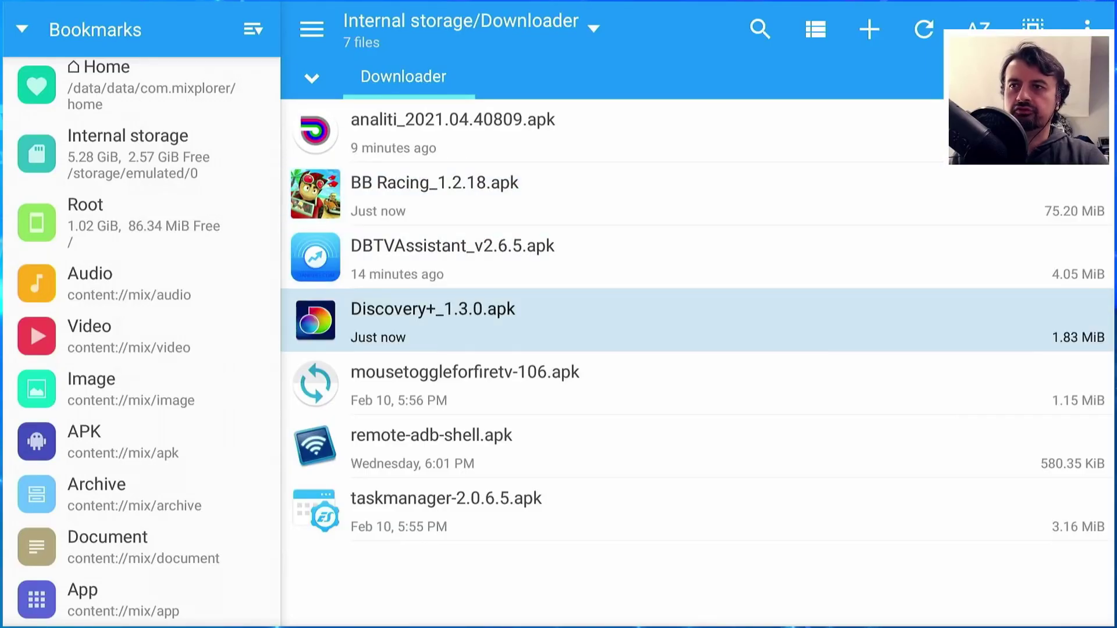
# Step: Install Discovery+ from Discovery+_1.3.0.apk in the Downloader folder
pyautogui.press('Up')
pyautogui.press('Down')
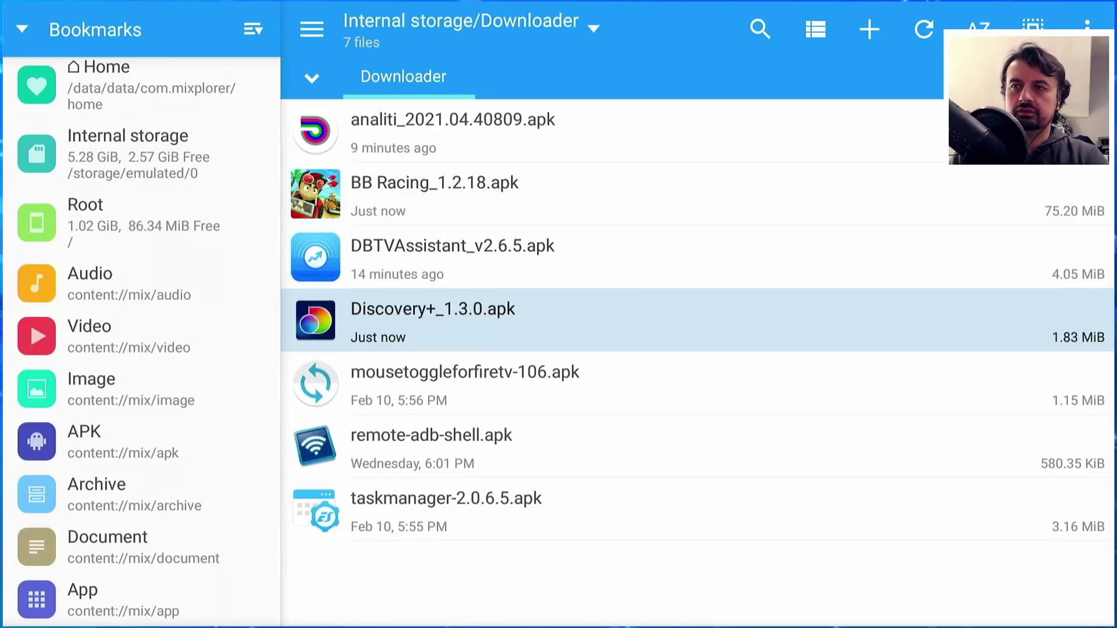
pyautogui.press('Return')
pyautogui.press('Down')
pyautogui.press('Right')
pyautogui.press('Right')
pyautogui.press('Down')
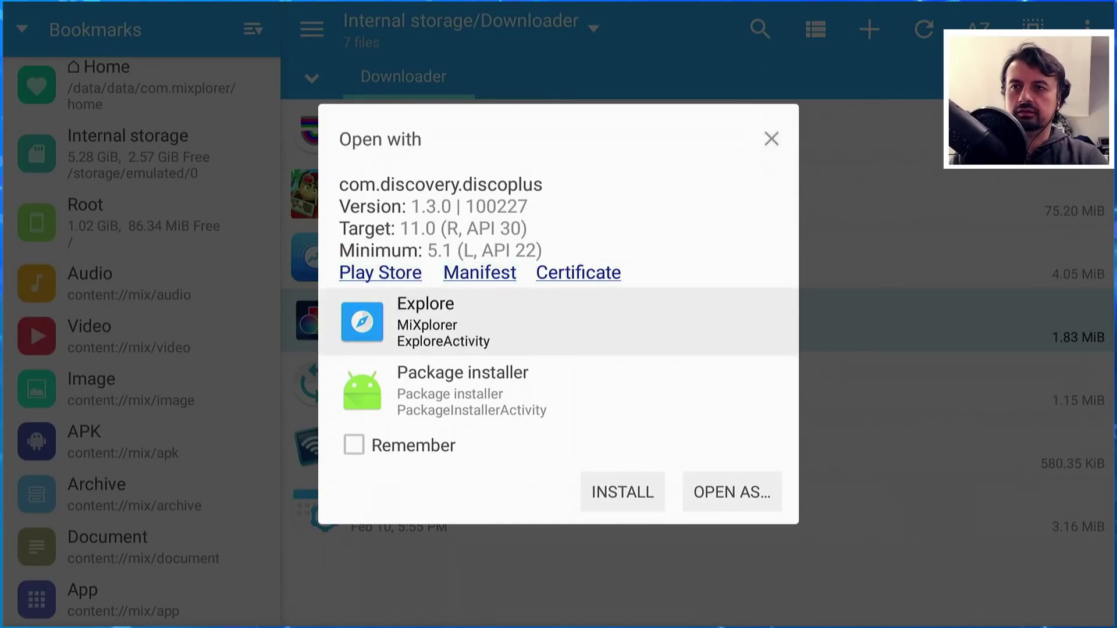
pyautogui.press('Down')
pyautogui.press('Down')
pyautogui.press('Down')
pyautogui.press('Return')
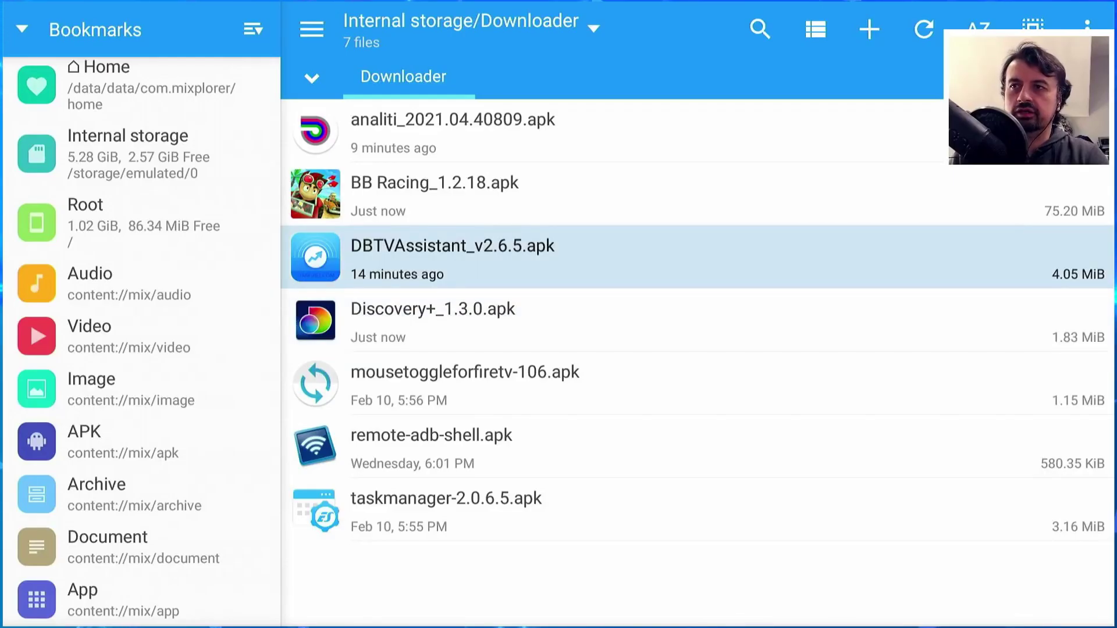
# Step: Install BB Racing from BB Racing_1.2.18.apk
pyautogui.press('Up')
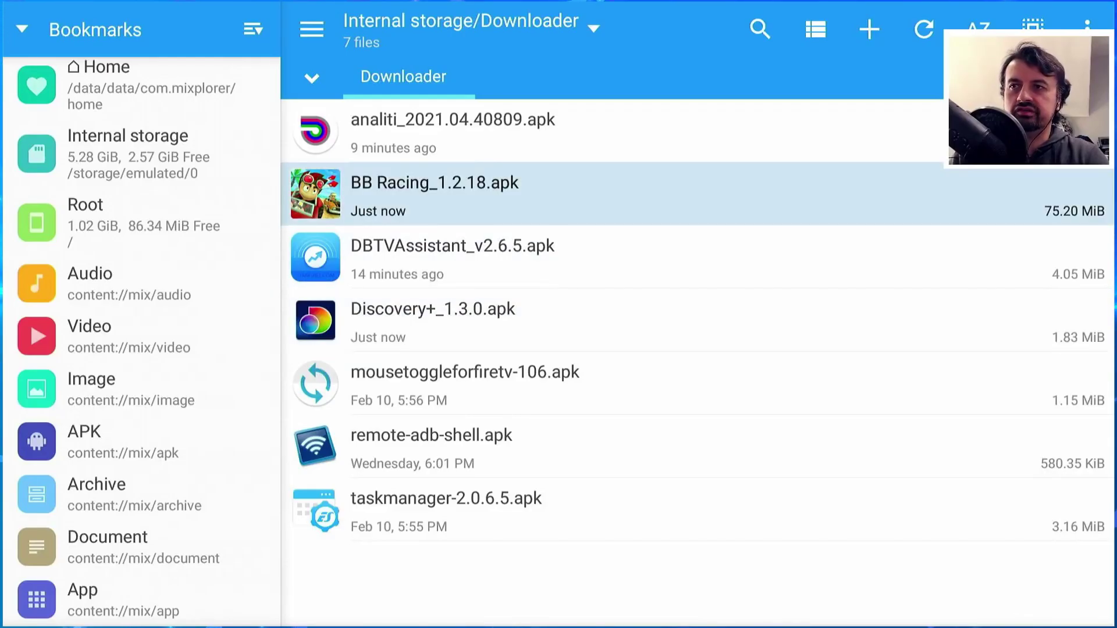
pyautogui.press('Return')
pyautogui.press('Down')
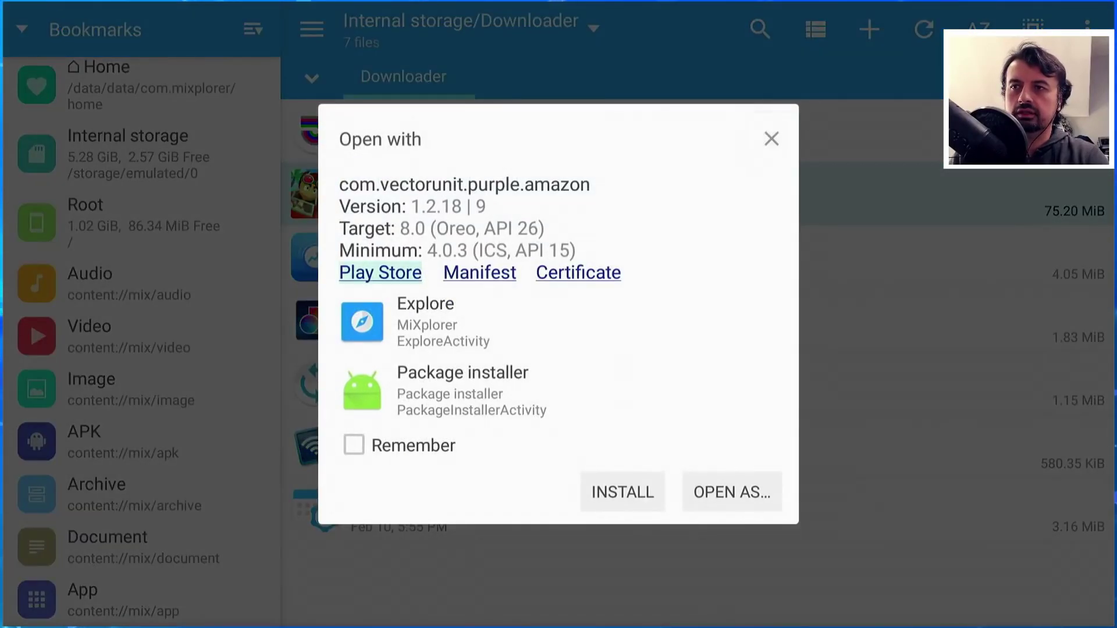
pyautogui.press('Right')
pyautogui.press('Down')
pyautogui.press('Down')
pyautogui.press('Down')
pyautogui.press('Return')
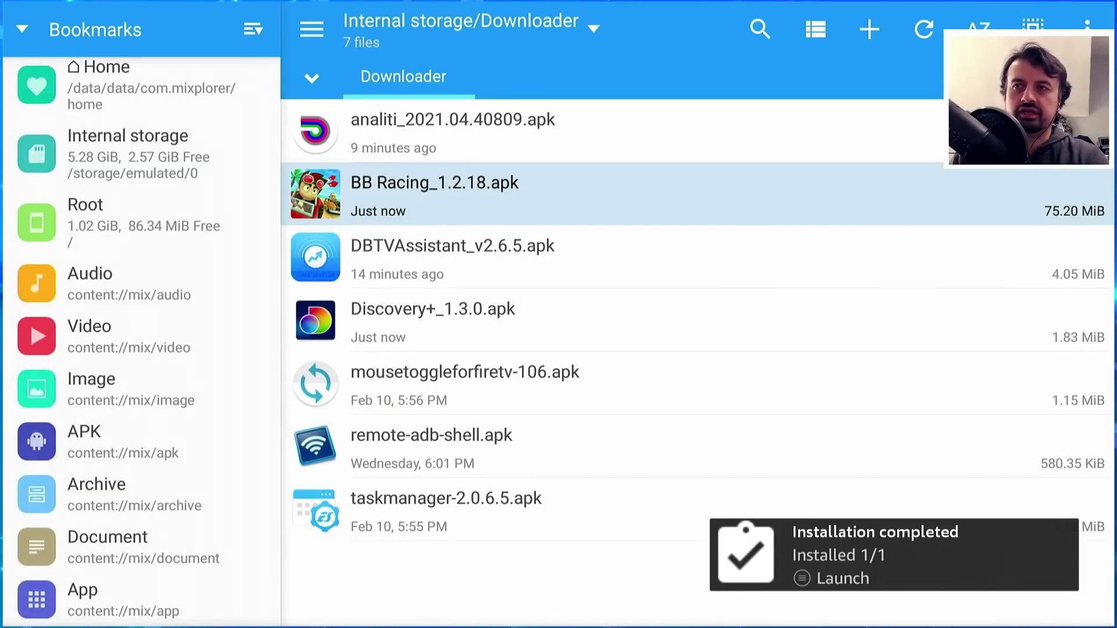
pyautogui.press('Home')
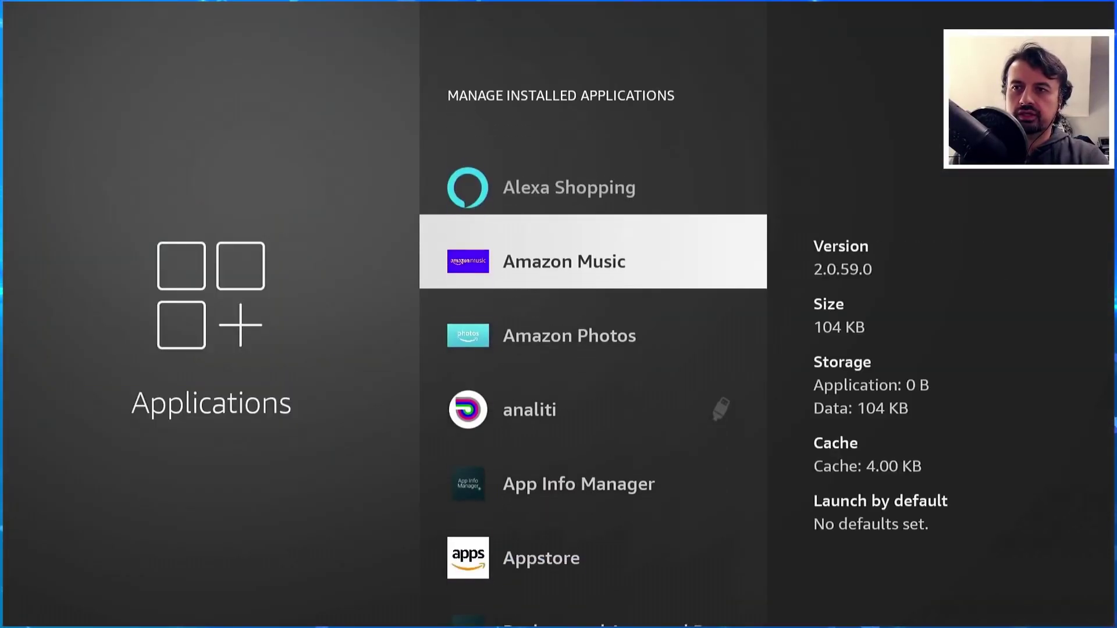
pyautogui.press('Down')
# Step: Scroll to BB Racing in the installed list, showing version 1.2.18 using 86.45 MB
pyautogui.press('Down')
pyautogui.press('Down')
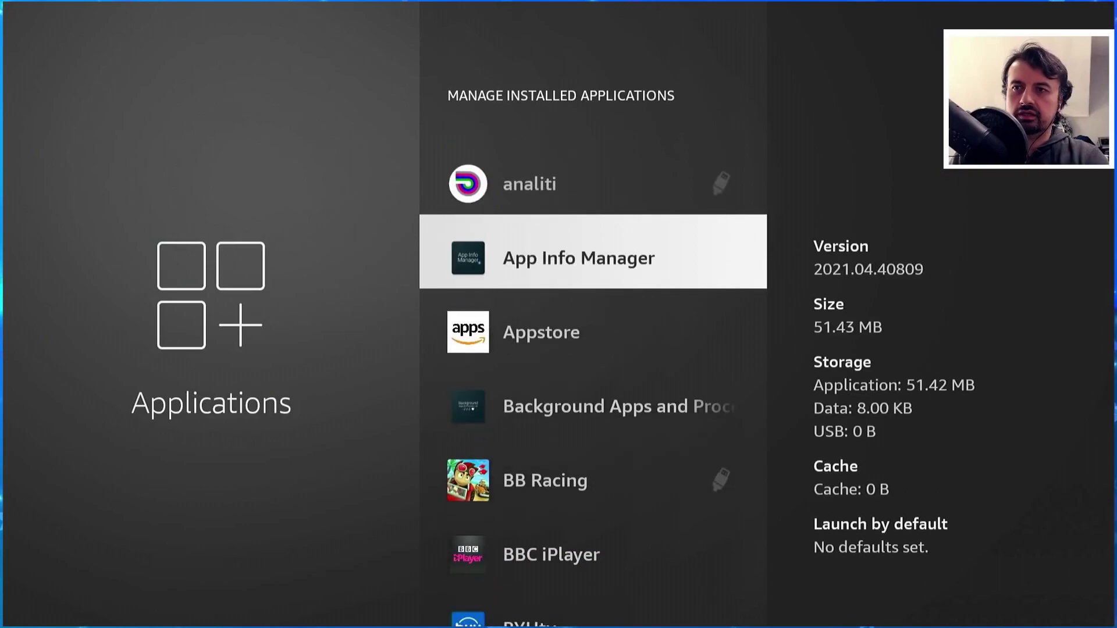
pyautogui.press('Down')
pyautogui.press('Down')
pyautogui.press('Down')
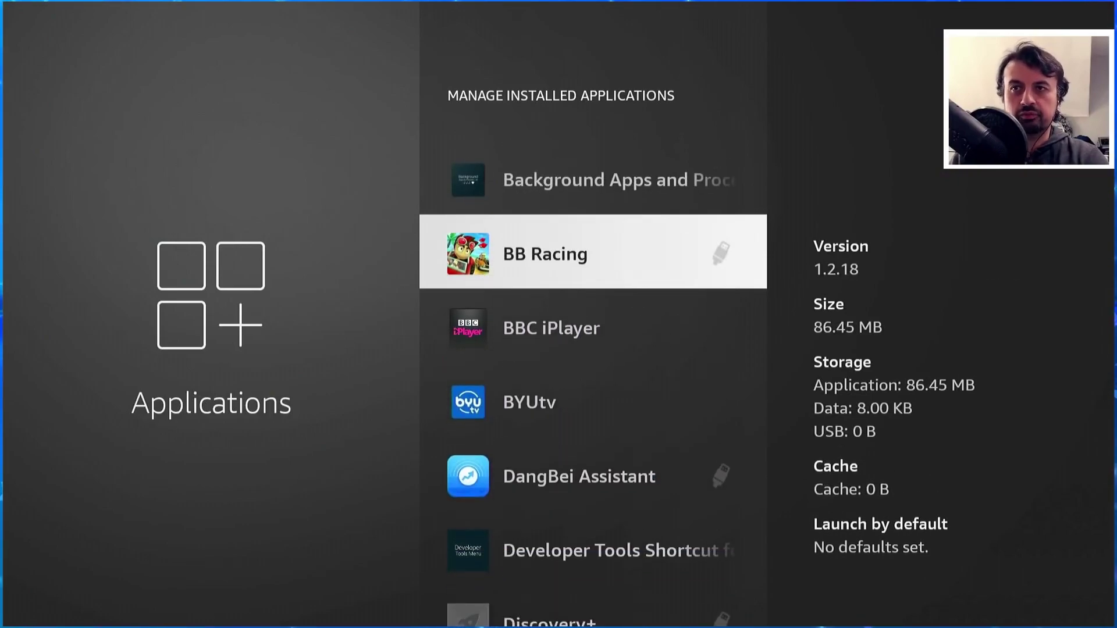
pyautogui.press('Down')
pyautogui.press('Down')
pyautogui.press('Down')
pyautogui.press('Down')
pyautogui.press('Down')
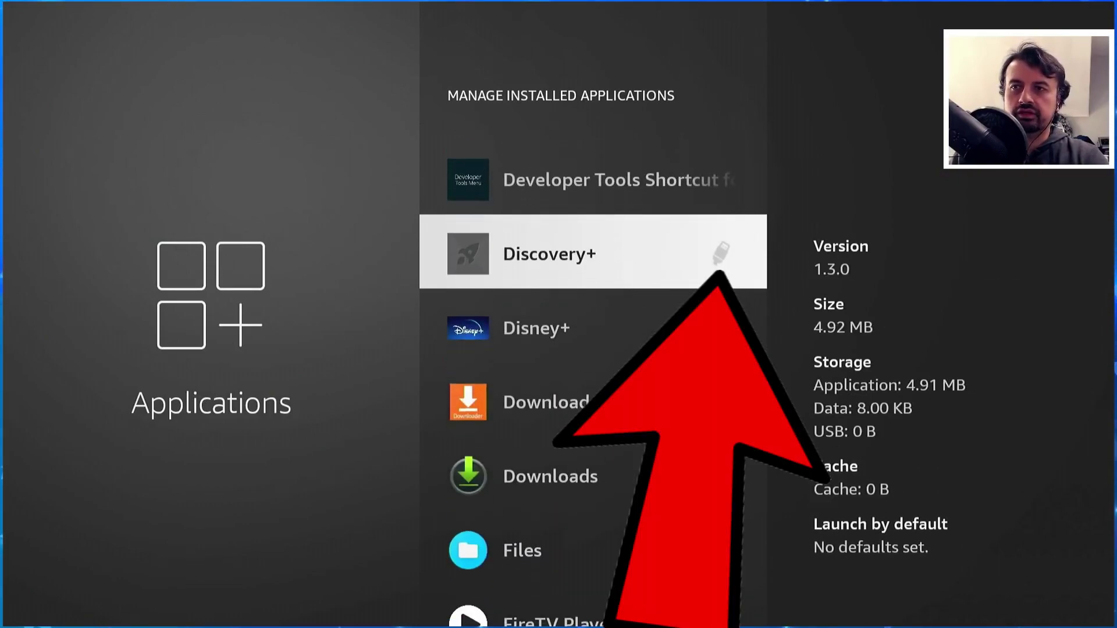